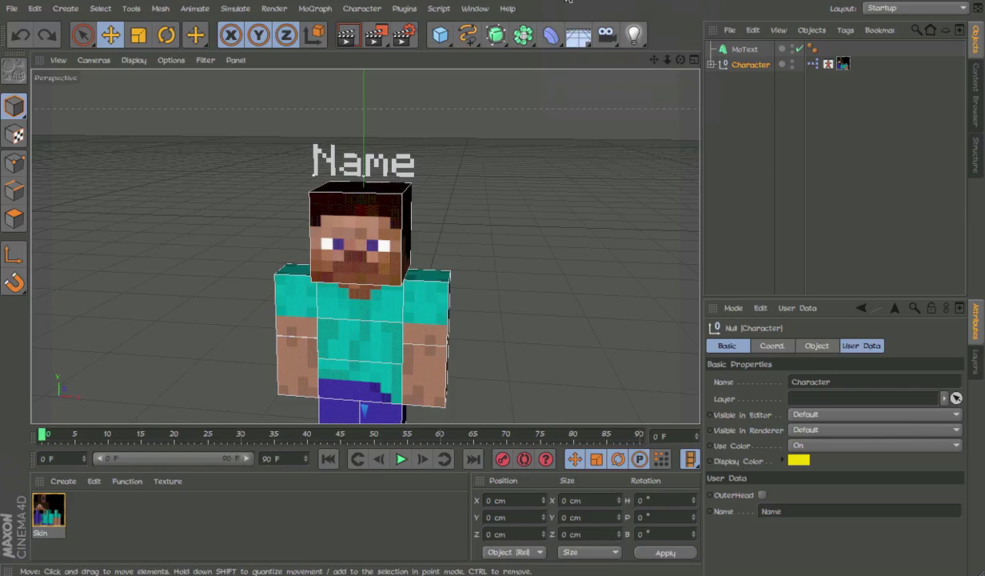
Set the Character null's Name user data to "Hi"
click(715, 103)
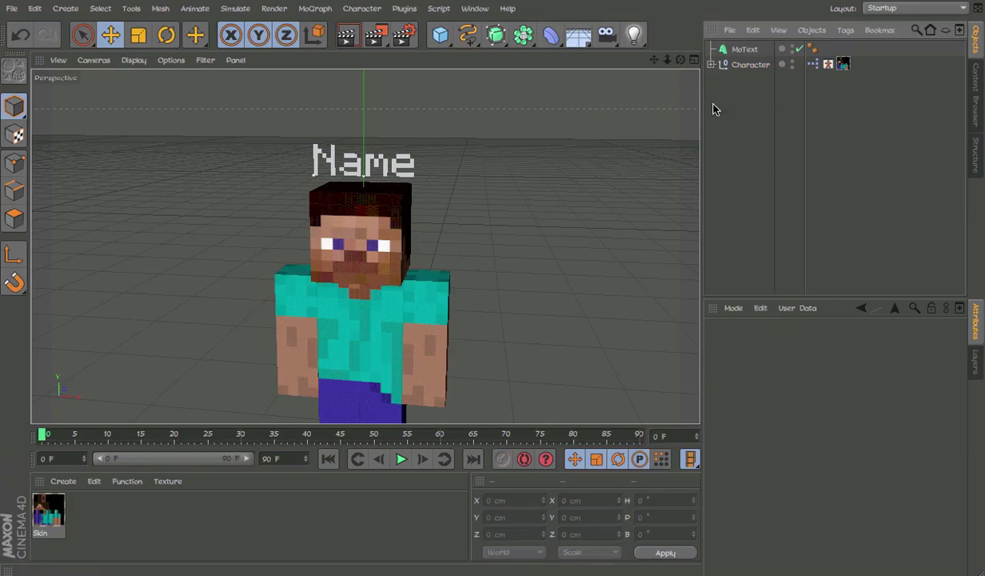
alt+drag(401, 227, 402, 132)
scroll(379, 131, up, 2)
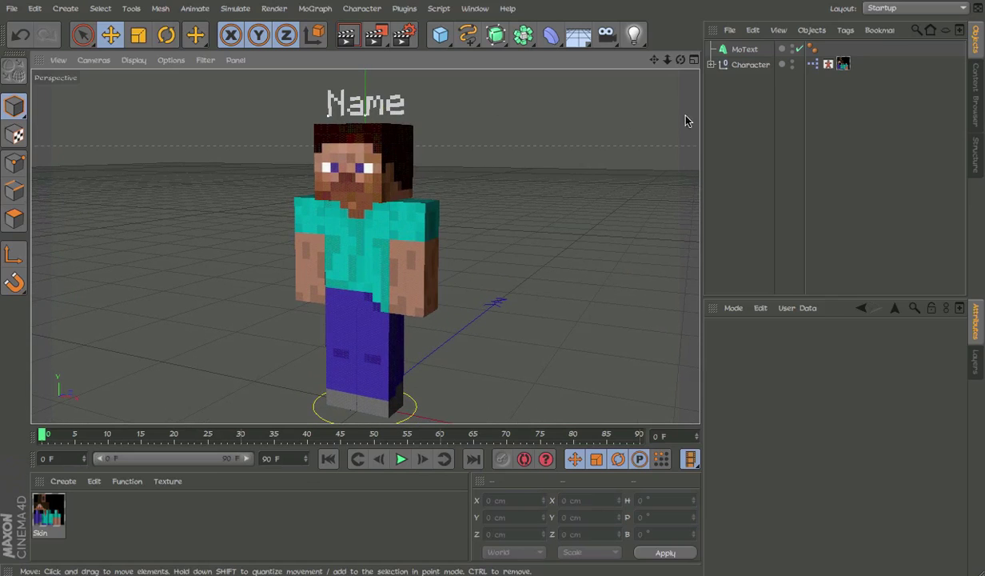
click(729, 69)
alt+drag(308, 158, 372, 184)
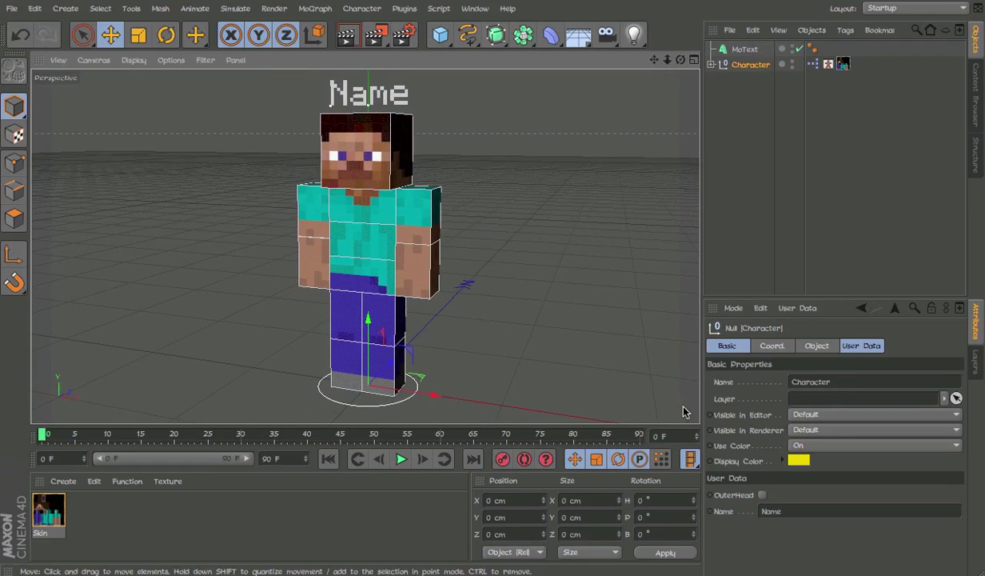
click(769, 511)
drag(764, 526, 744, 491)
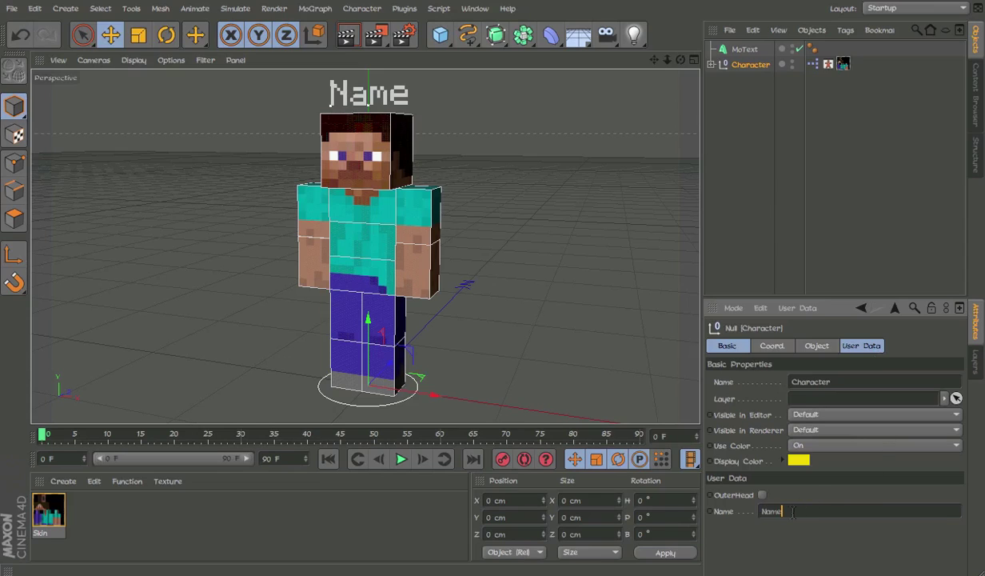
text(Hi)
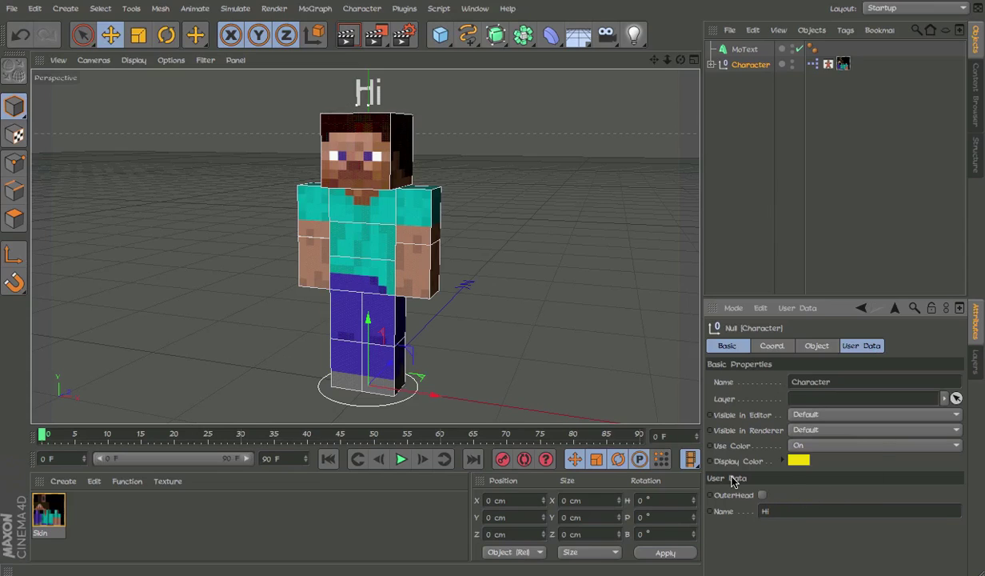
Replace the Character's Name user data with a person's name and inspect the label above the head
drag(789, 509, 679, 472)
key(Return)
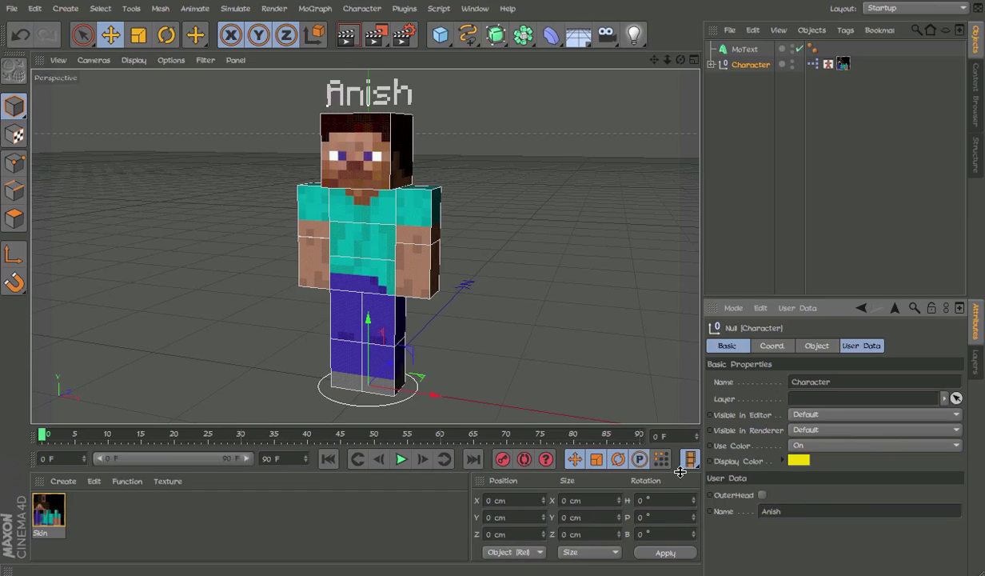
click(776, 111)
click(754, 66)
alt+middle_drag(530, 161, 552, 191)
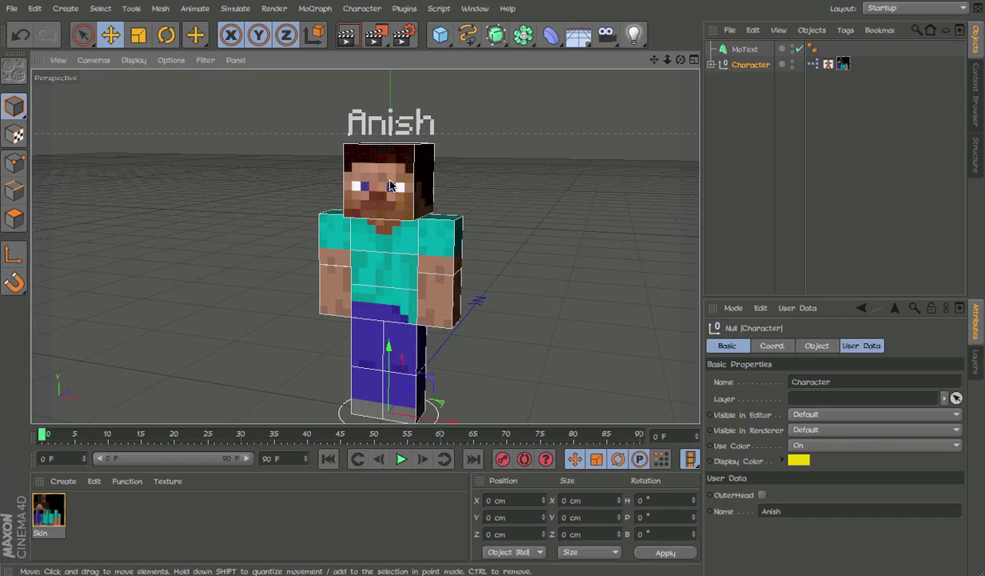
alt+middle_drag(390, 185, 380, 175)
scroll(385, 184, up, 3)
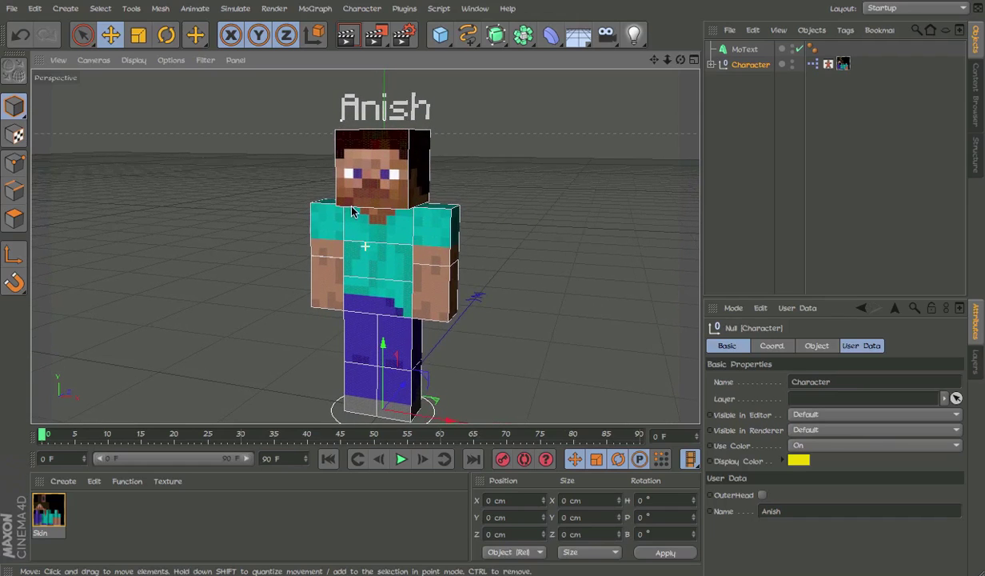
alt+drag(352, 210, 361, 147)
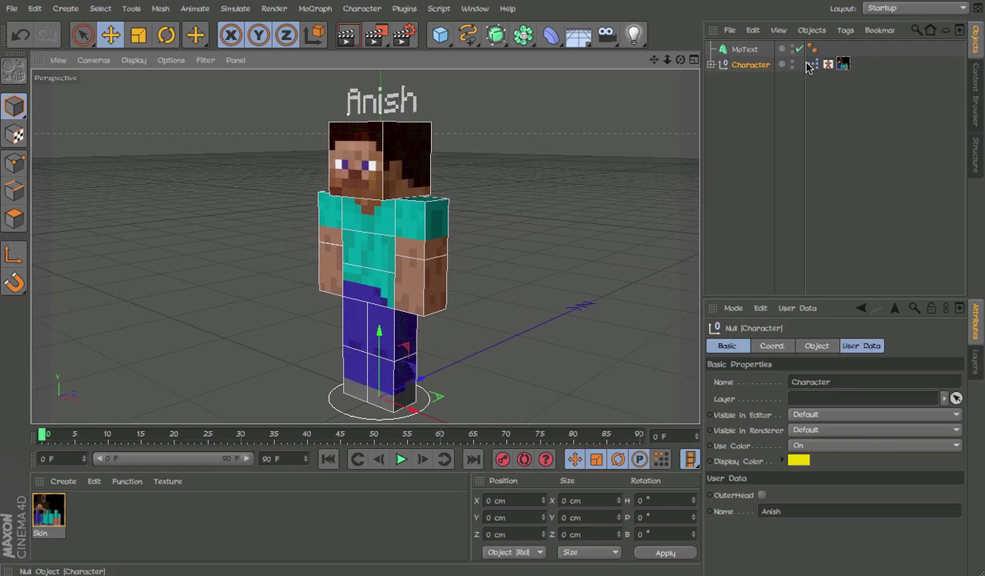
Review the Character's existing entries in the user data manager
click(763, 76)
click(736, 67)
drag(794, 512, 708, 516)
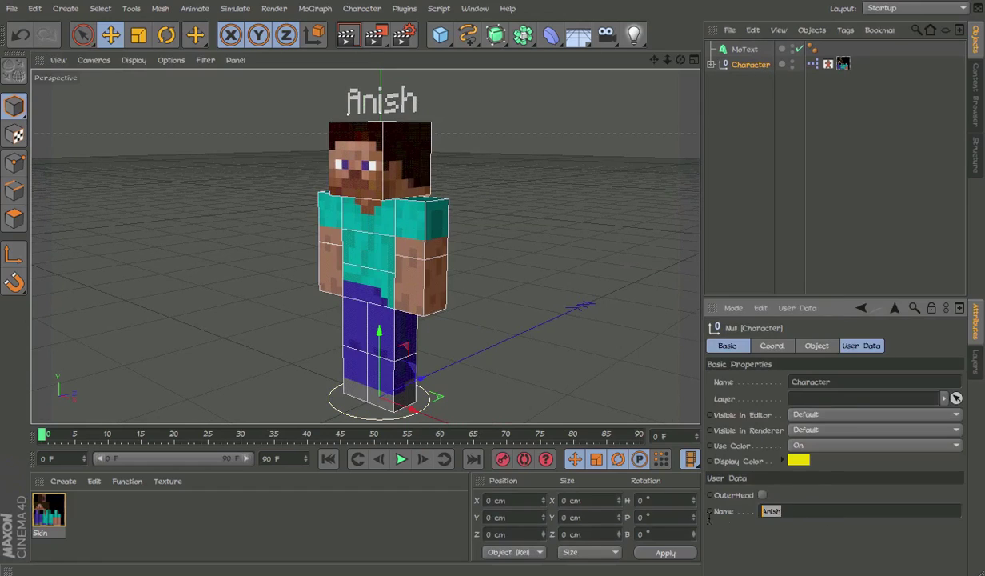
click(793, 307)
click(771, 331)
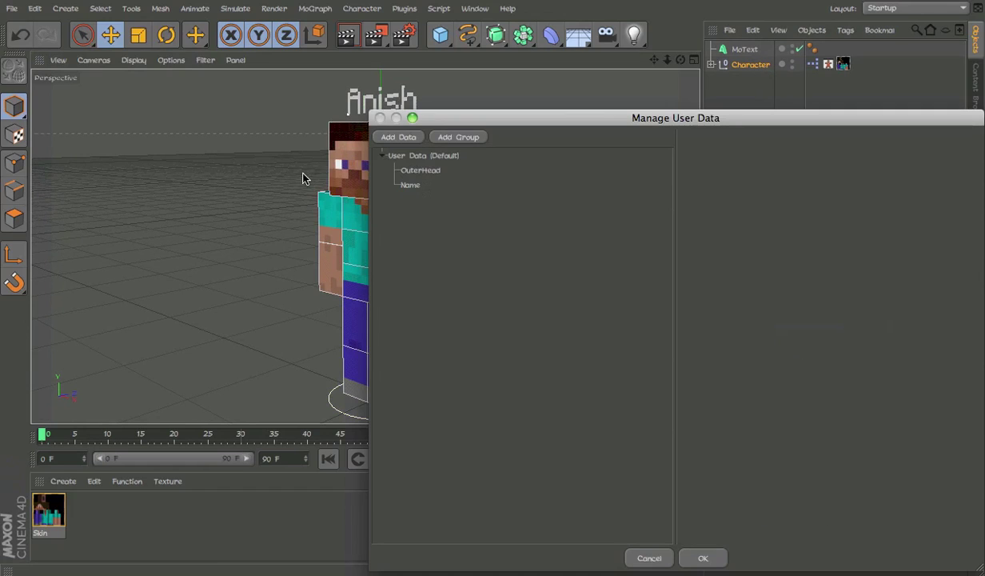
click(701, 557)
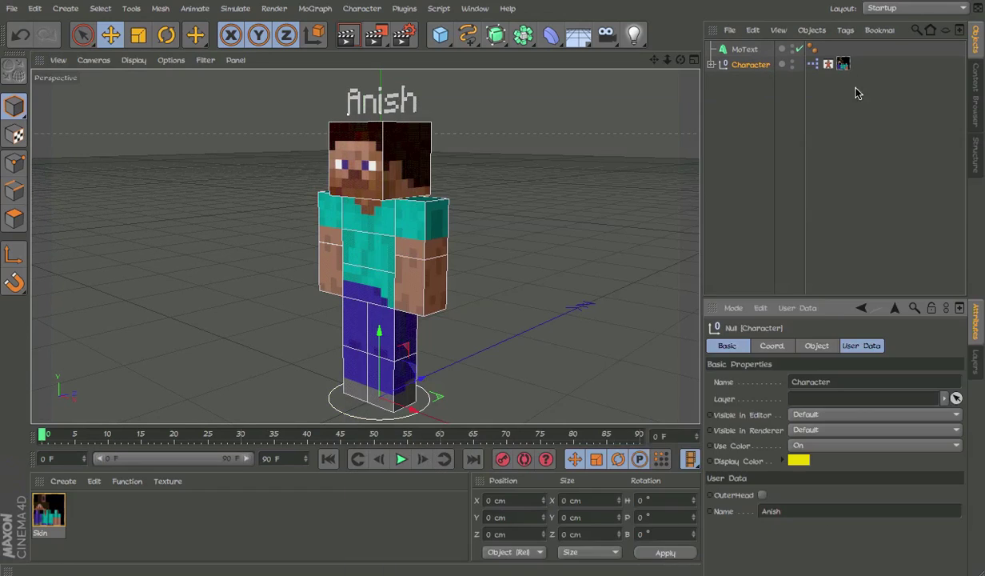
Delete the MoText object and the Character's XPresso tag
click(756, 49)
key(Delete)
click(812, 48)
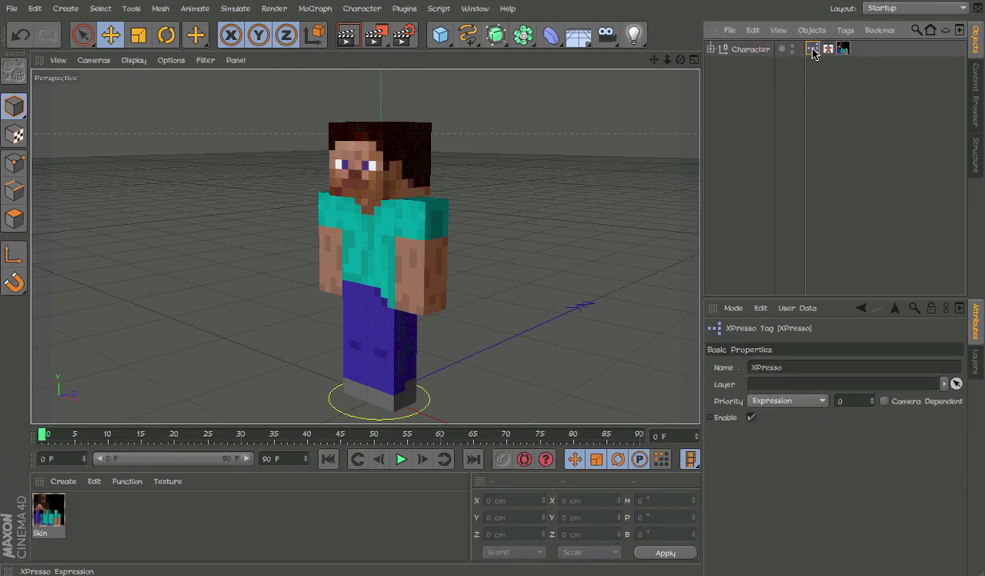
key(Delete)
Remove the Name entry from the Character's user data
click(760, 50)
click(797, 308)
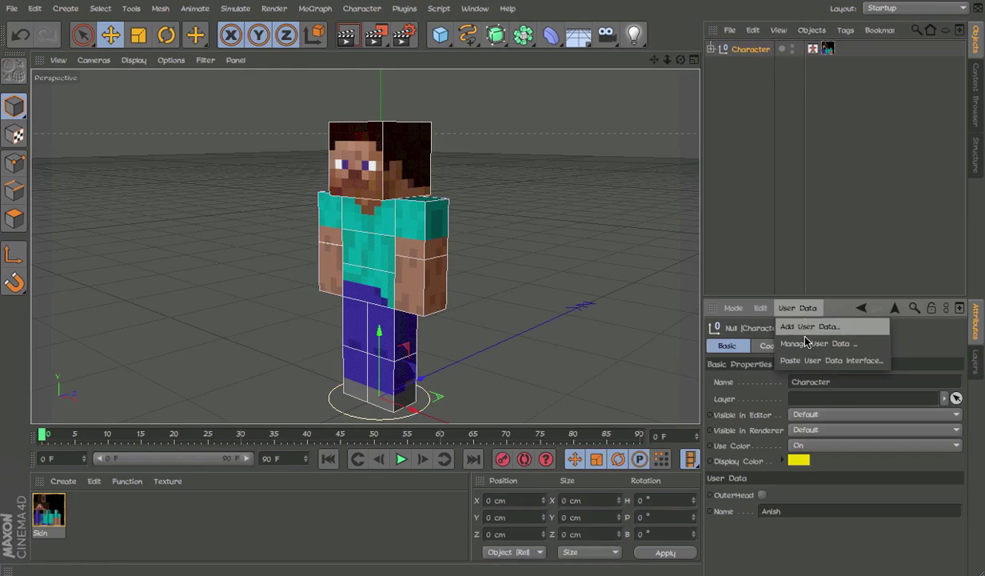
click(802, 343)
click(416, 190)
key(Delete)
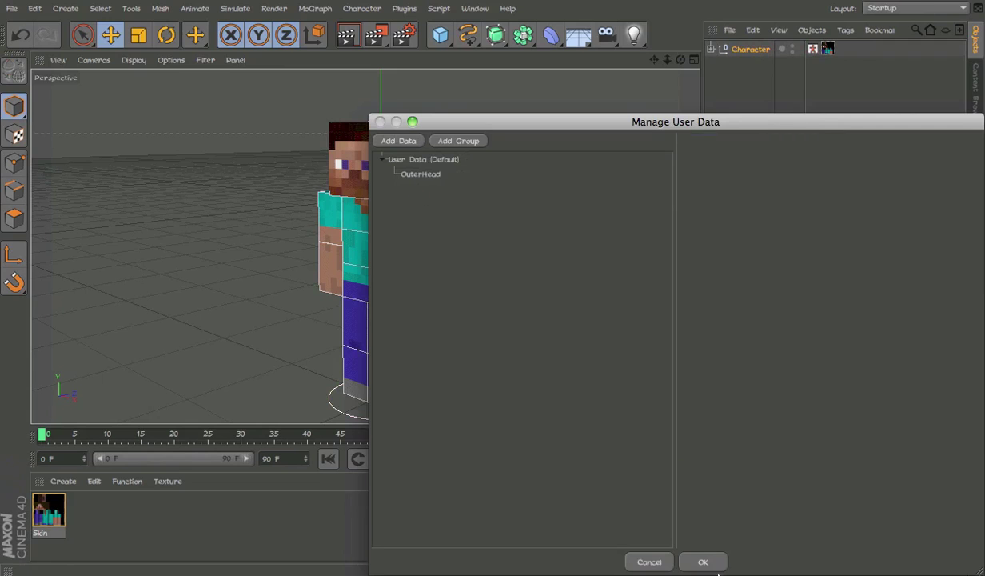
click(702, 561)
Add a user data entry called Name with the String data type to the Character and enter "BSidbua" as its value
click(797, 307)
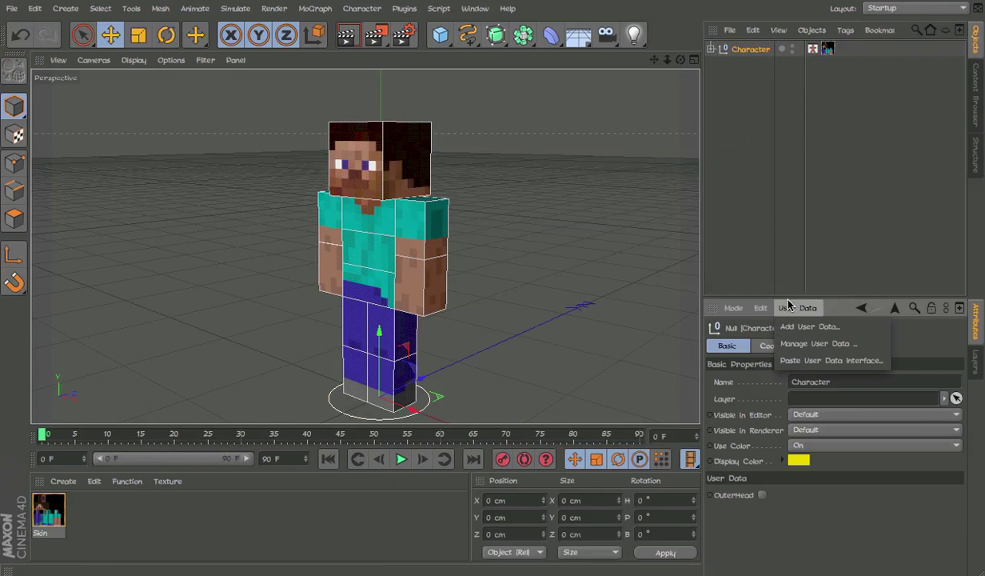
click(802, 340)
click(412, 136)
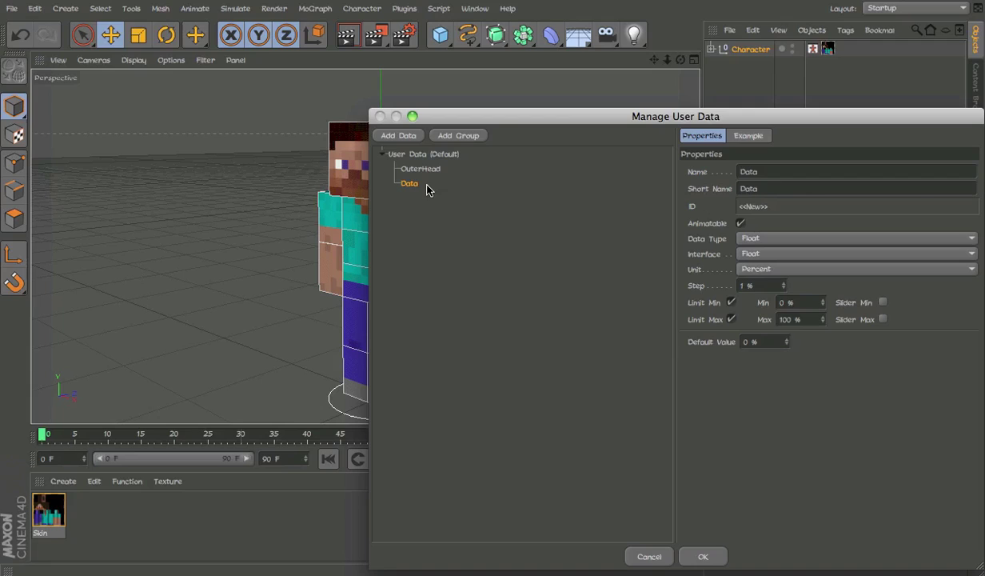
click(821, 171)
text(Name)
click(799, 239)
click(780, 480)
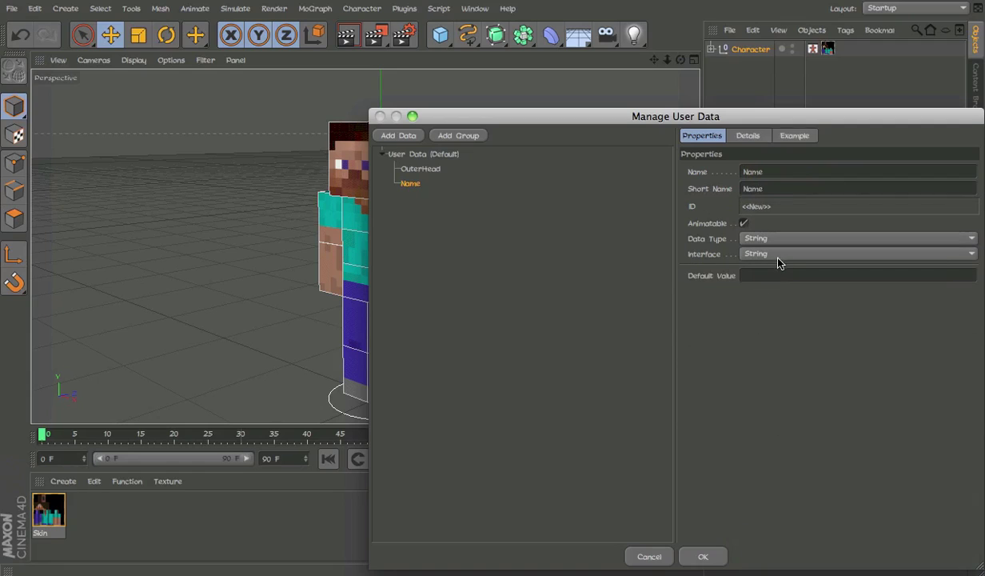
click(703, 555)
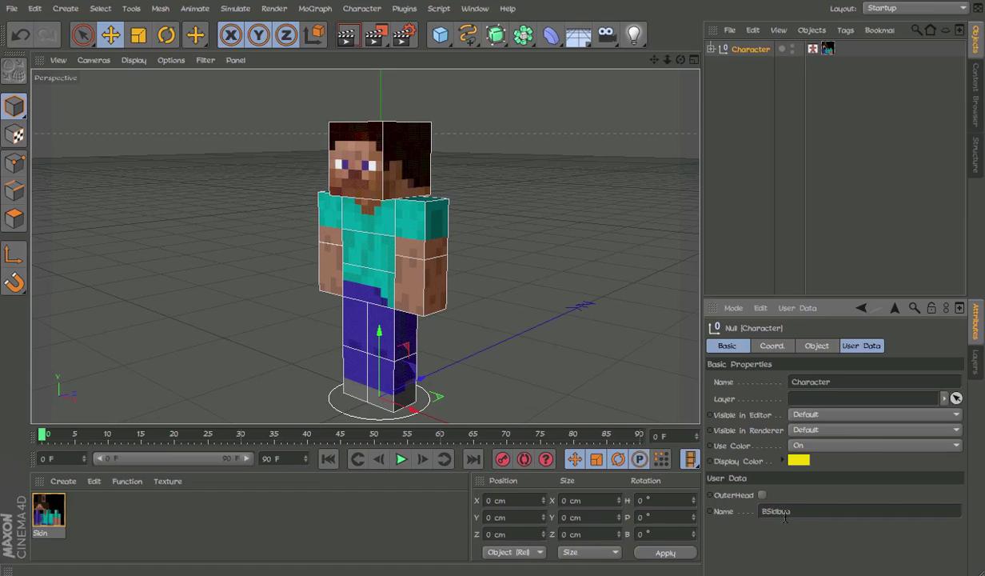
double_click(785, 515)
click(839, 140)
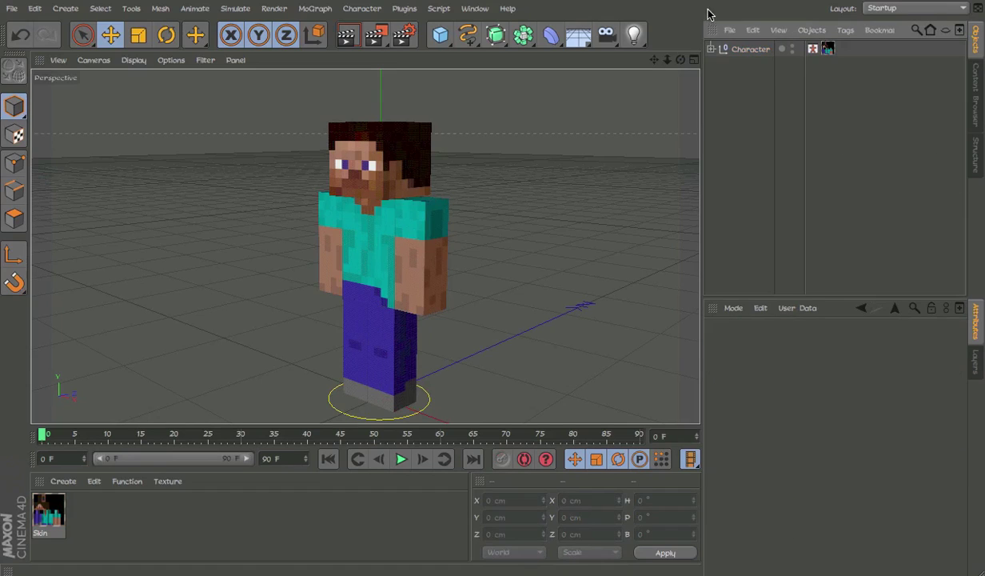
Add an XPresso tag to the Character and clear its Name user data text
right_click(731, 49)
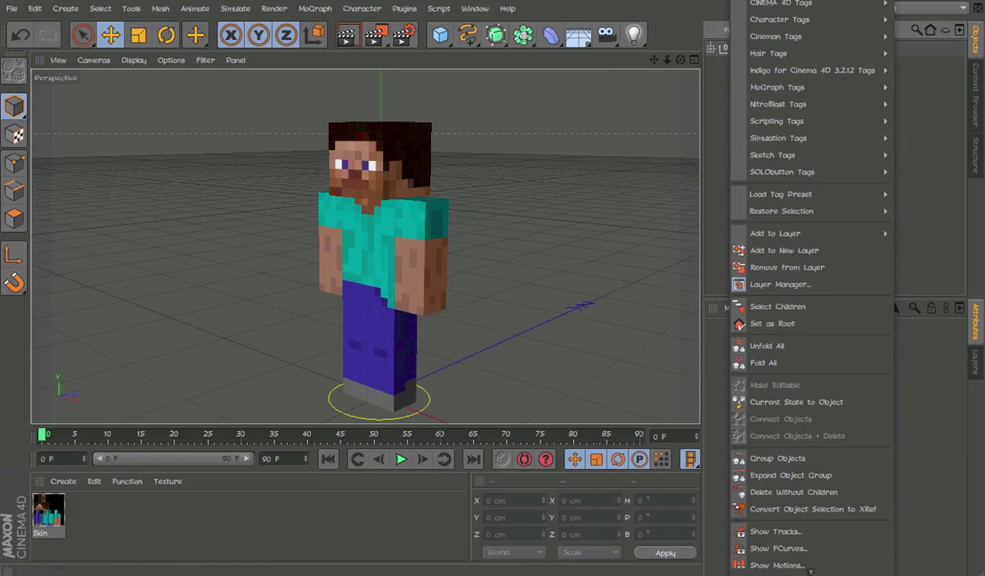
mouse_move(779, 4)
click(693, 374)
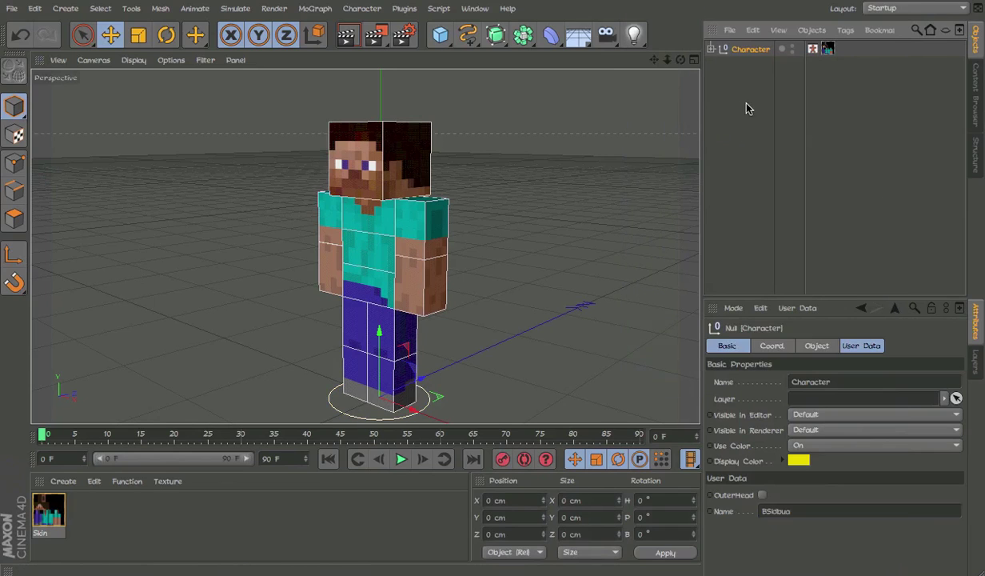
right_click(732, 48)
mouse_move(898, 4)
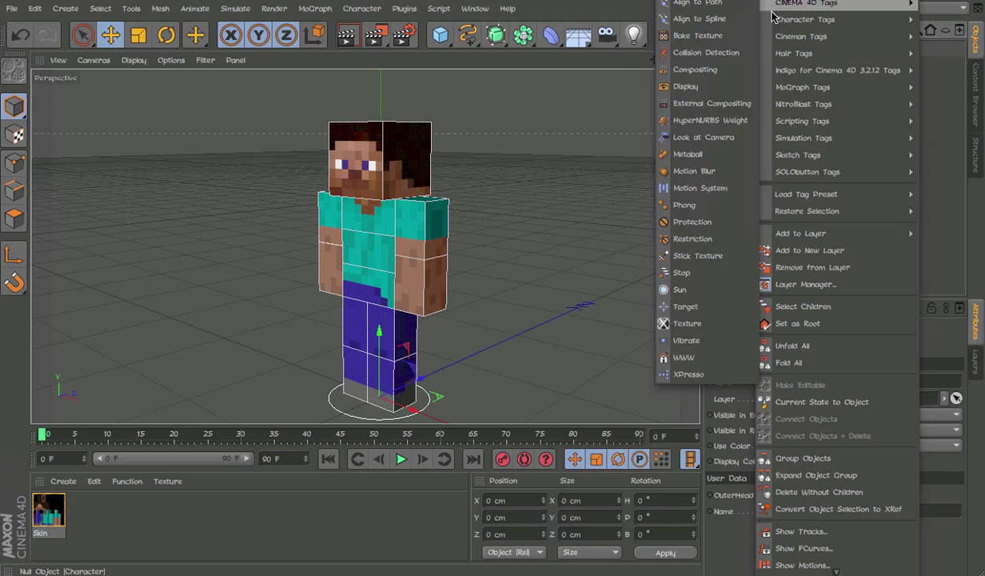
click(688, 373)
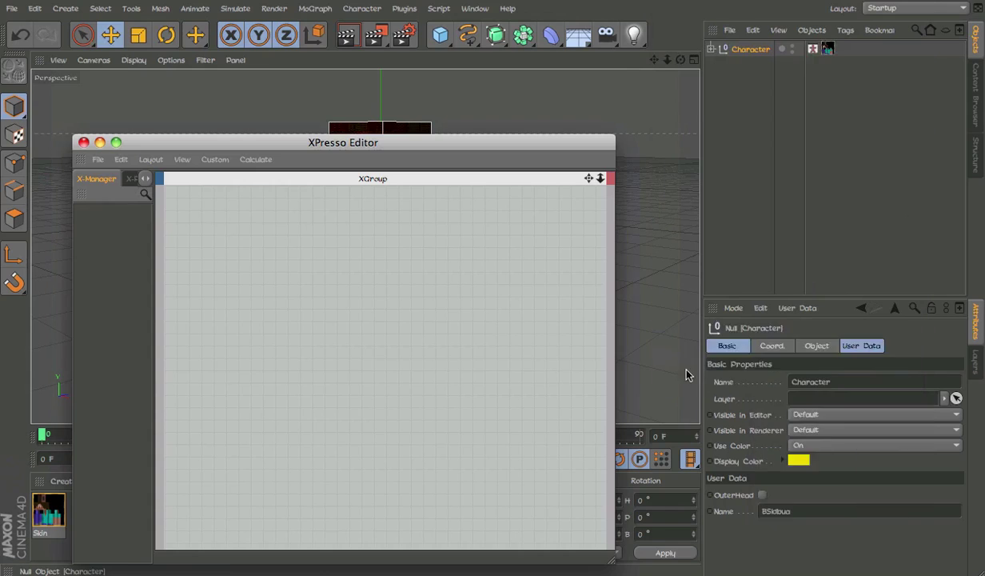
click(746, 49)
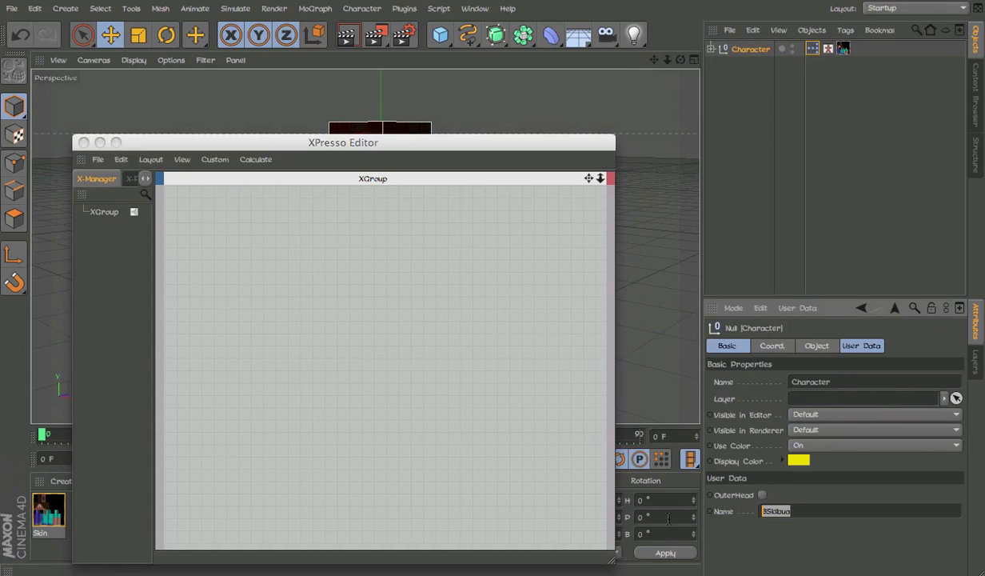
text(u)
drag(750, 49, 240, 363)
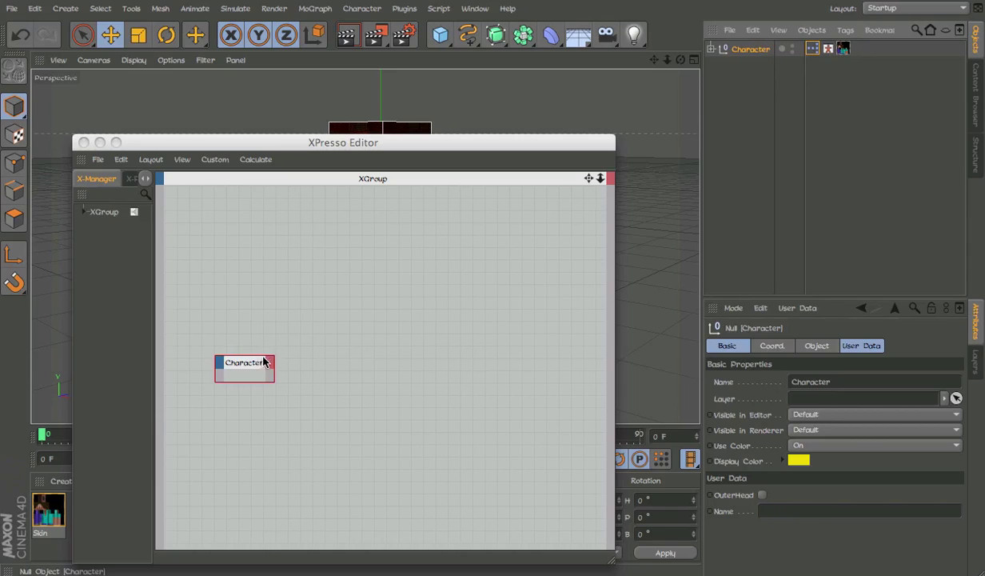
click(263, 361)
mouse_move(352, 568)
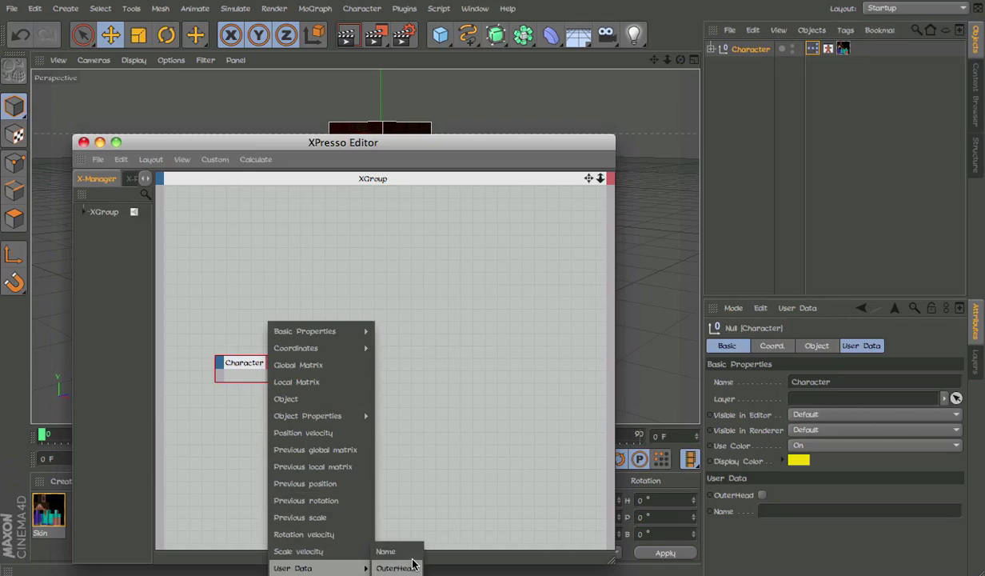
click(392, 566)
drag(248, 363, 403, 354)
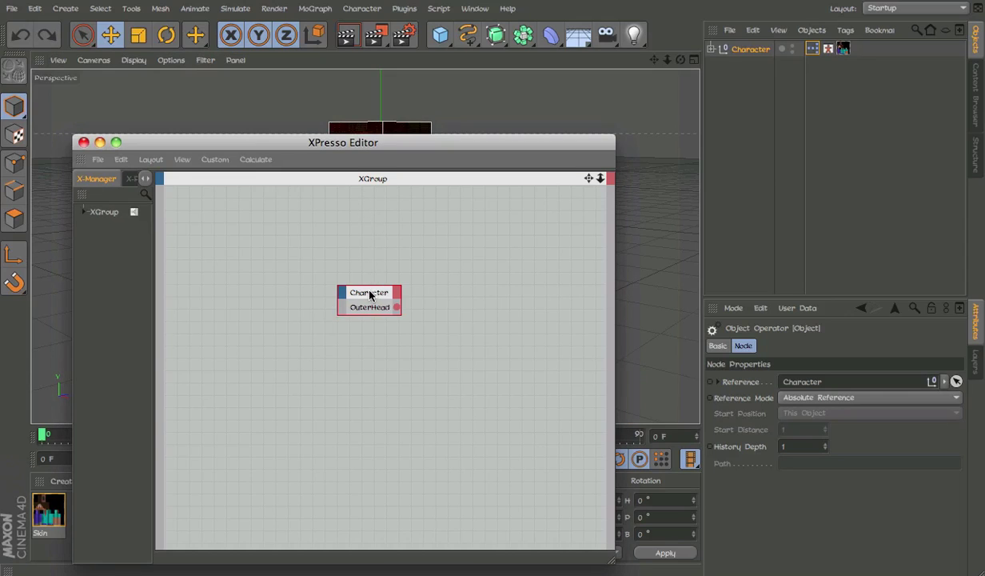
drag(369, 294, 294, 342)
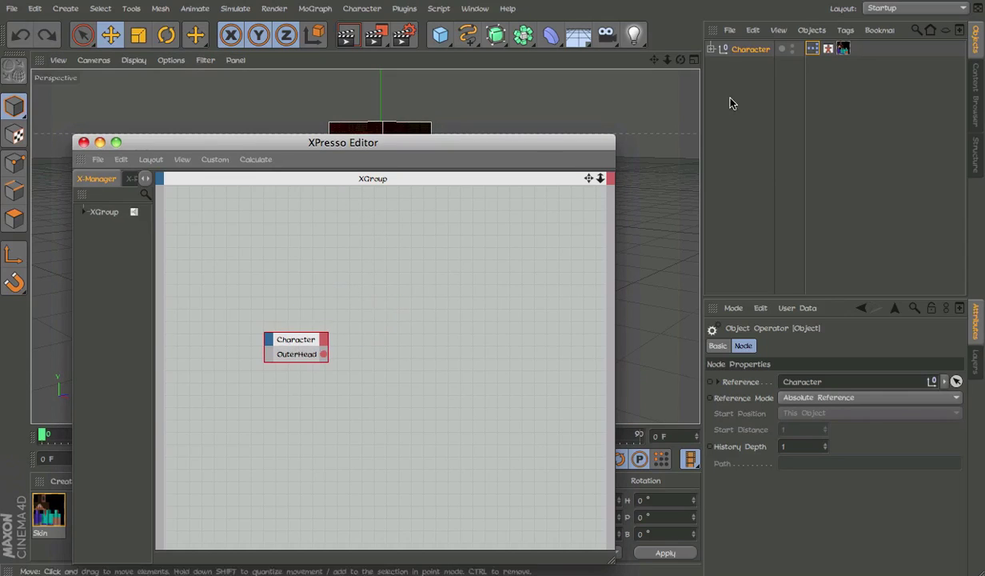
double_click(322, 353)
key(Delete)
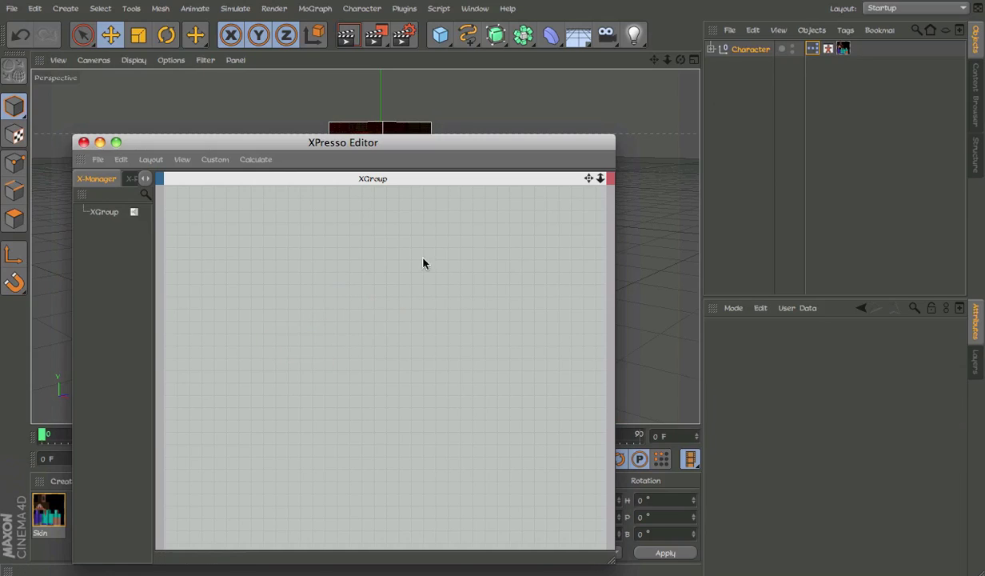
Add a Character node to the XPresso graph and give it a Name user data output port
drag(749, 49, 262, 274)
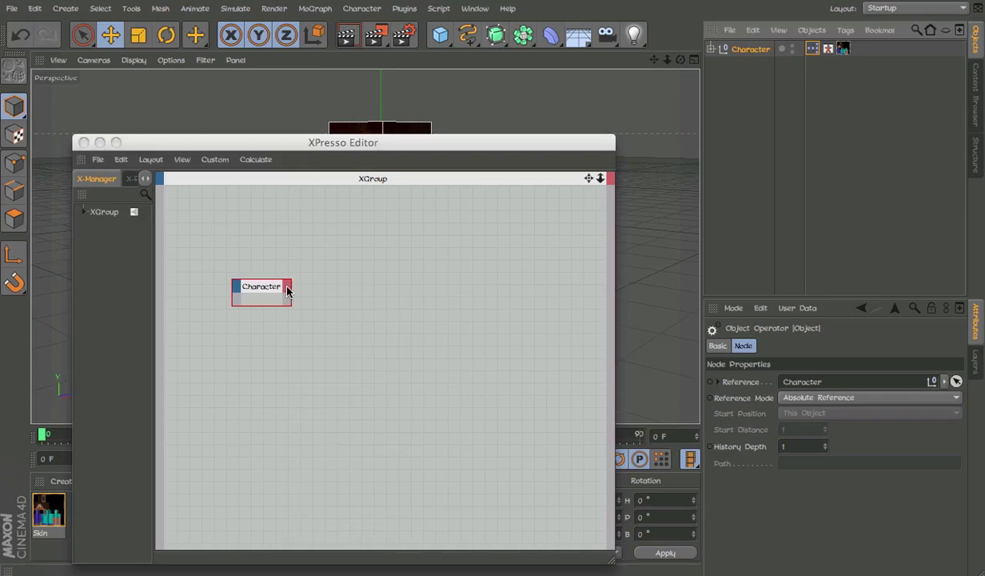
click(288, 292)
mouse_move(376, 534)
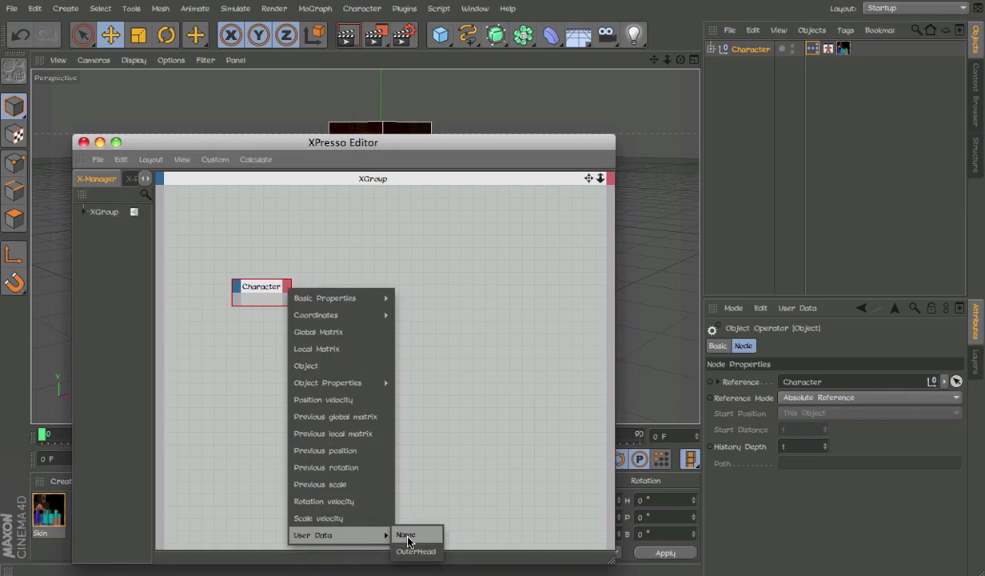
click(407, 535)
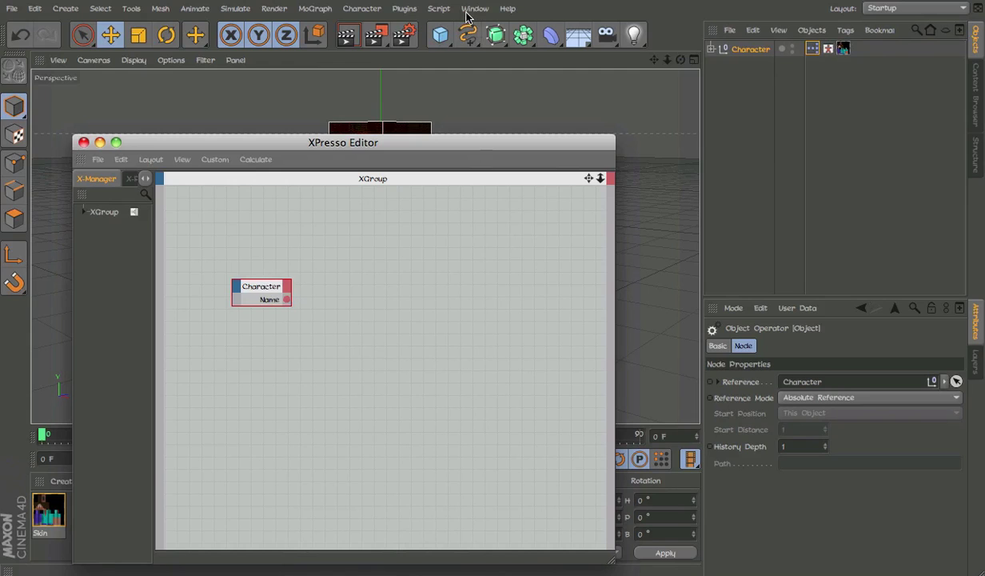
Create a MoText object and close the XPresso Editor
click(315, 8)
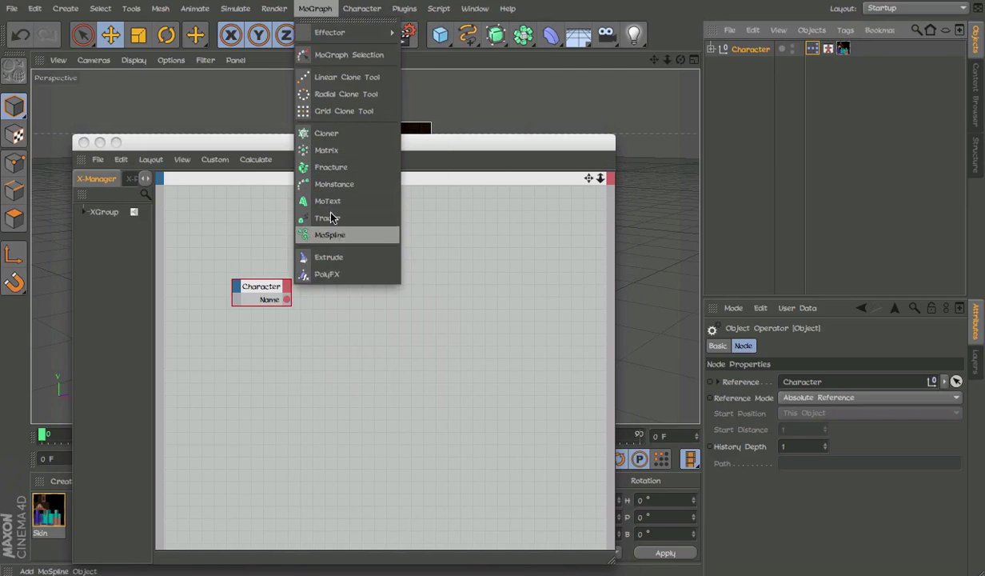
click(327, 201)
click(84, 141)
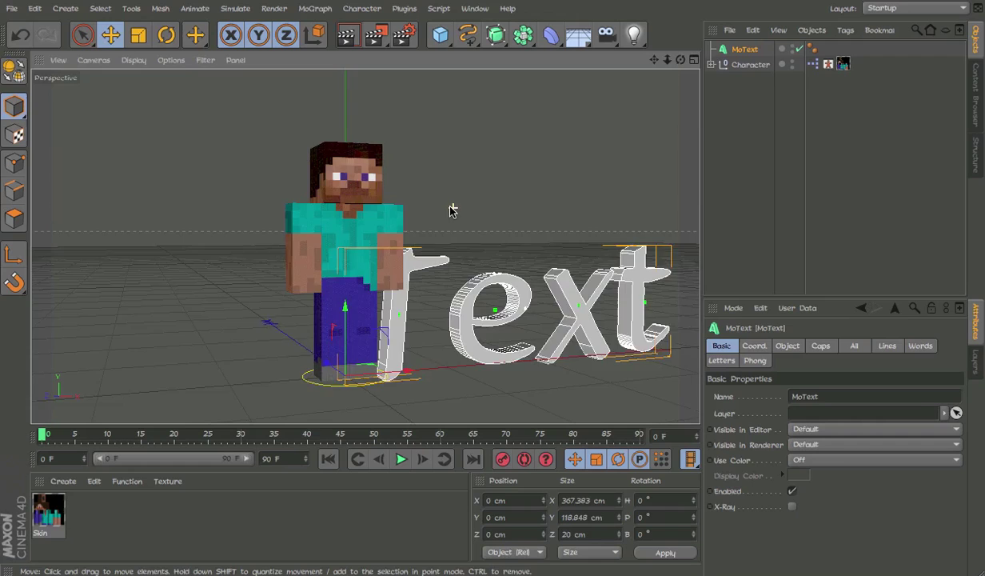
Set both the start and end caps of the MoText to None
scroll(452, 212, down, 3)
alt+drag(655, 277, 577, 288)
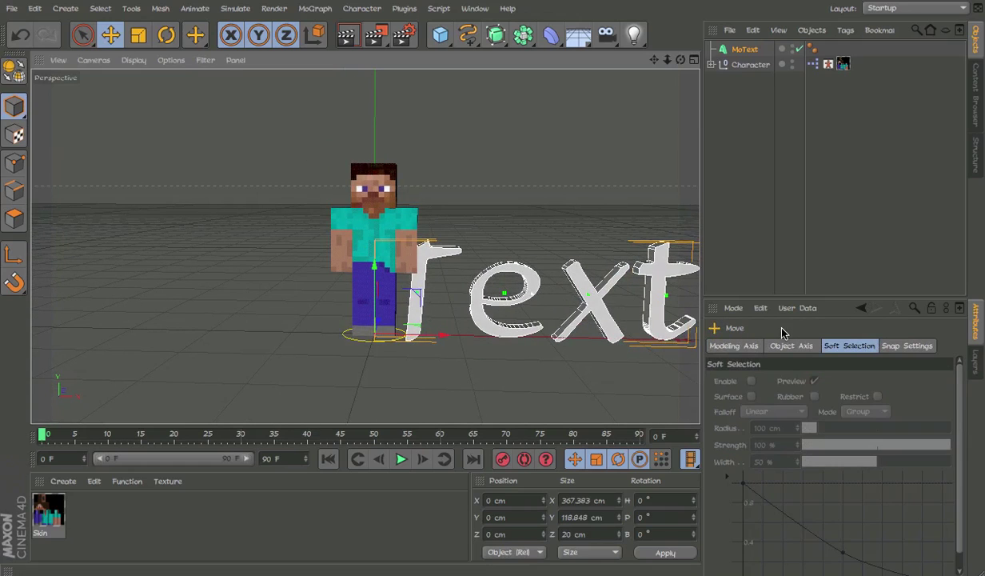
click(760, 50)
click(816, 347)
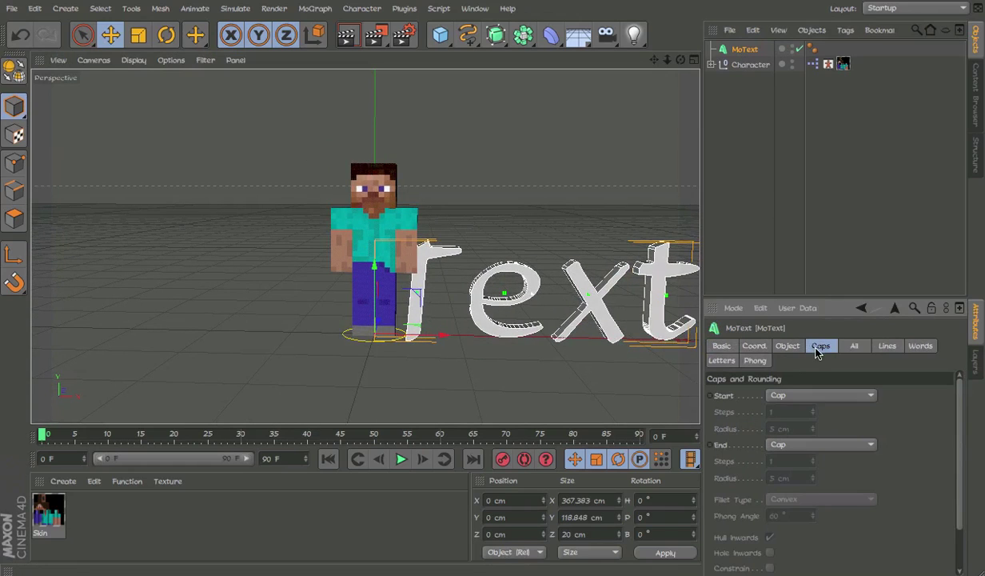
click(803, 399)
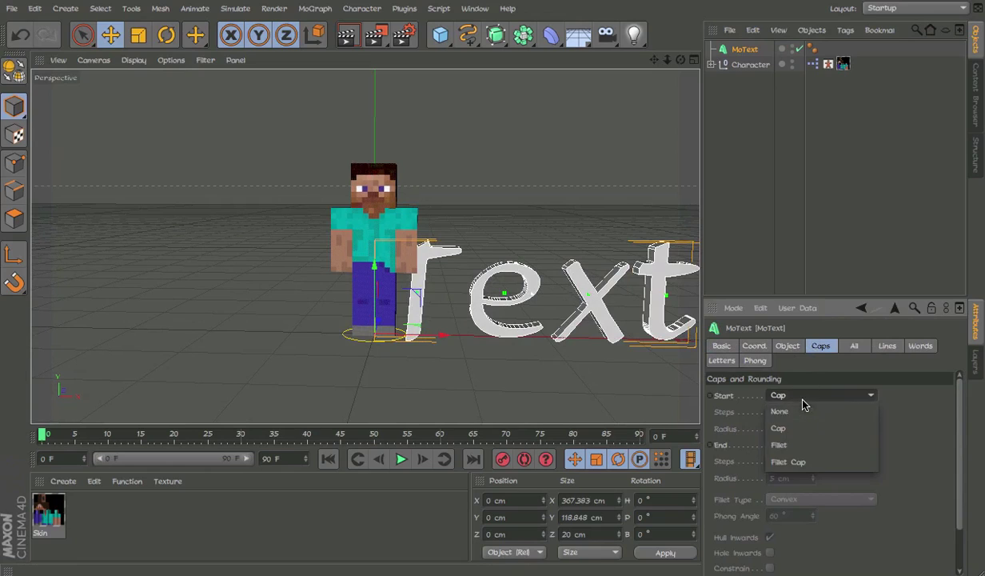
click(803, 411)
click(803, 444)
click(802, 461)
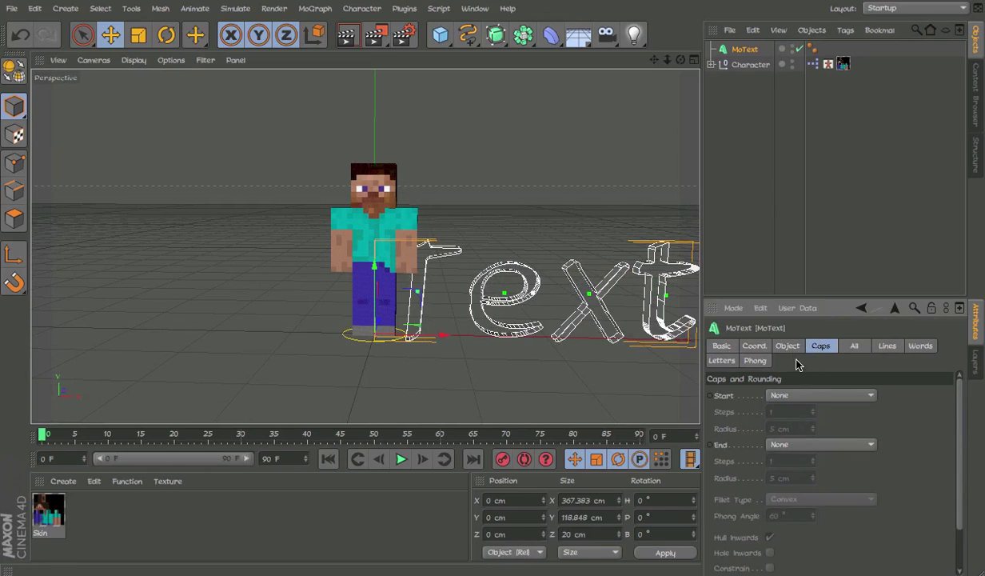
Set the MoText's extrusion depth to 0
click(783, 347)
text(0)
key(Return)
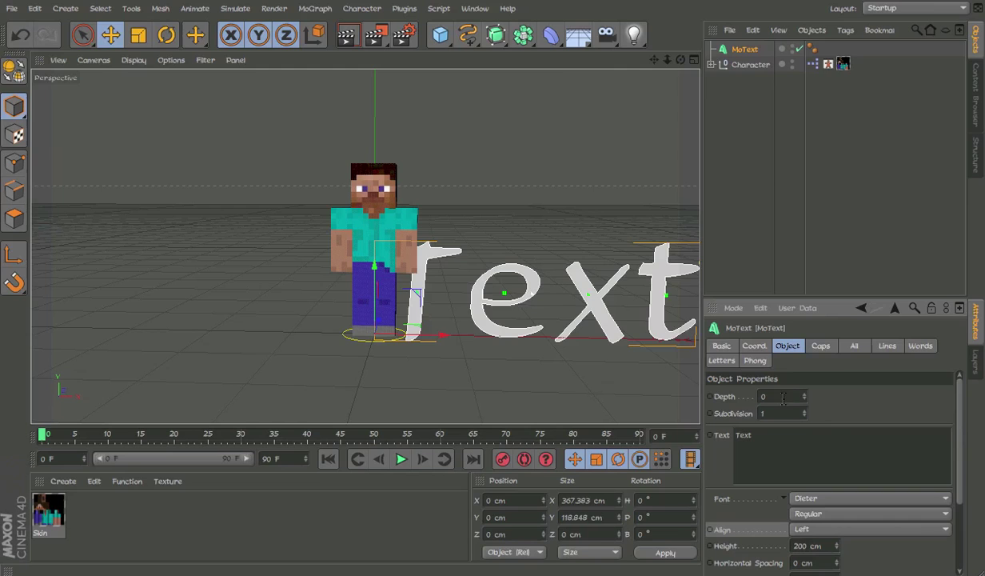
Change the MoText's font to Minecraft and its alignment to Middle
click(799, 497)
scroll(835, 376, up, 1)
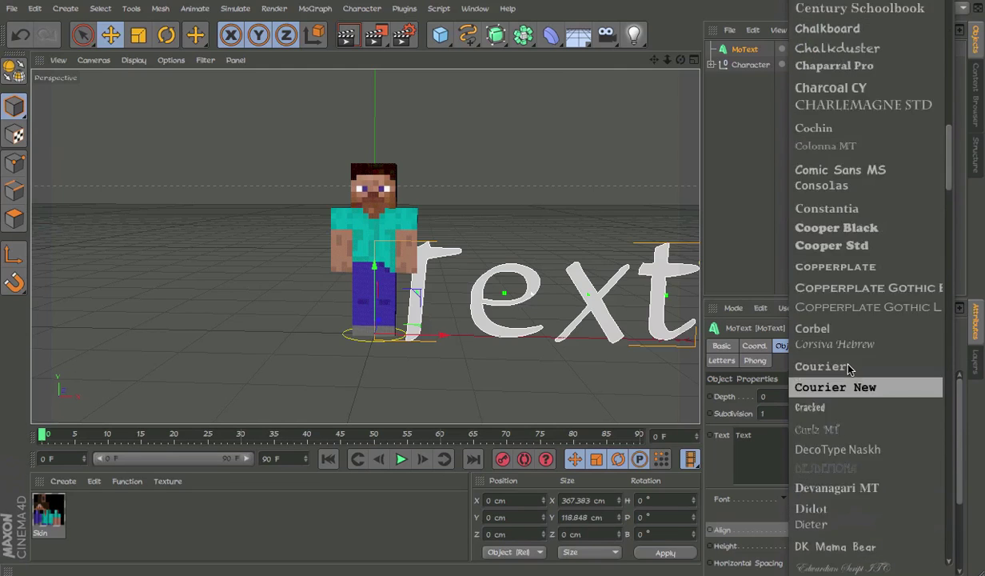
scroll(848, 373, down, 5)
scroll(850, 372, down, 20)
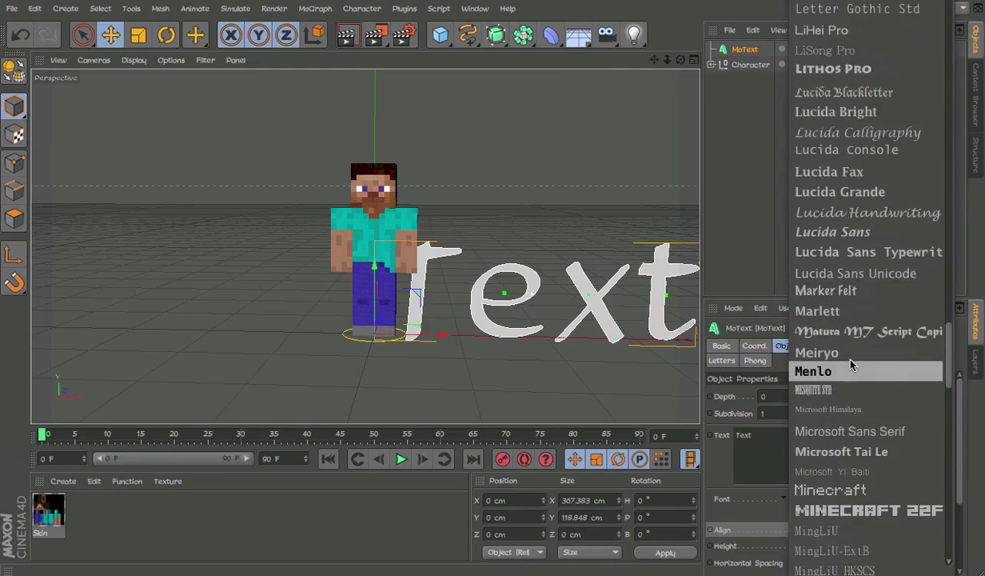
click(845, 389)
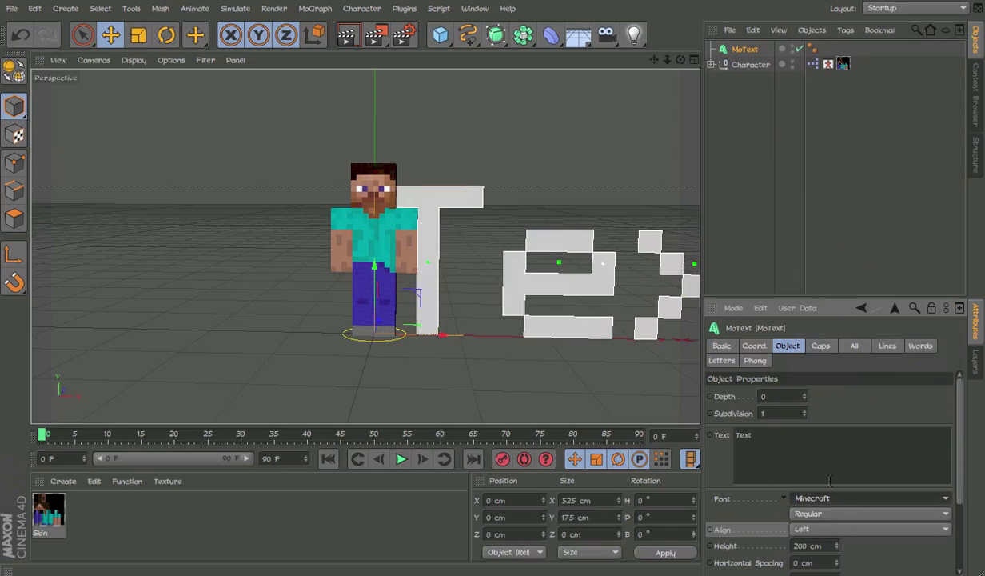
click(792, 528)
click(797, 506)
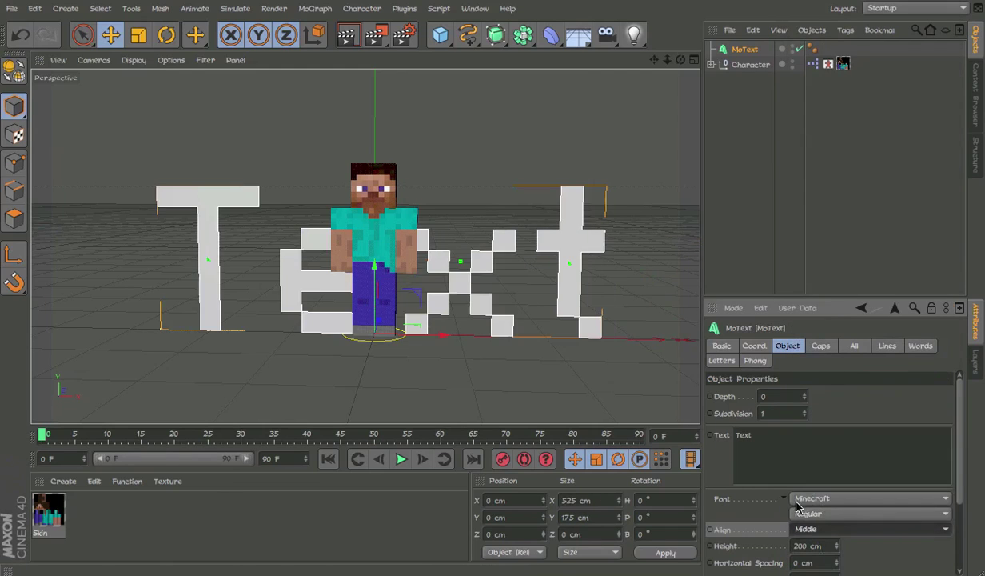
Raise the MoText about 209 cm to sit above the character's head and scale it down to a text height of 20 cm
drag(376, 263, 384, 91)
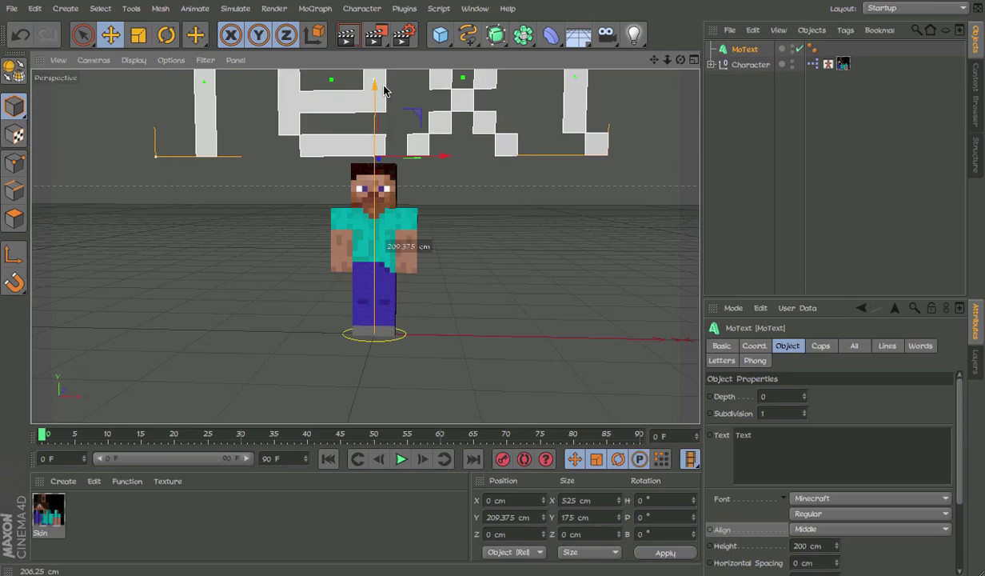
alt+middle_drag(391, 128, 432, 182)
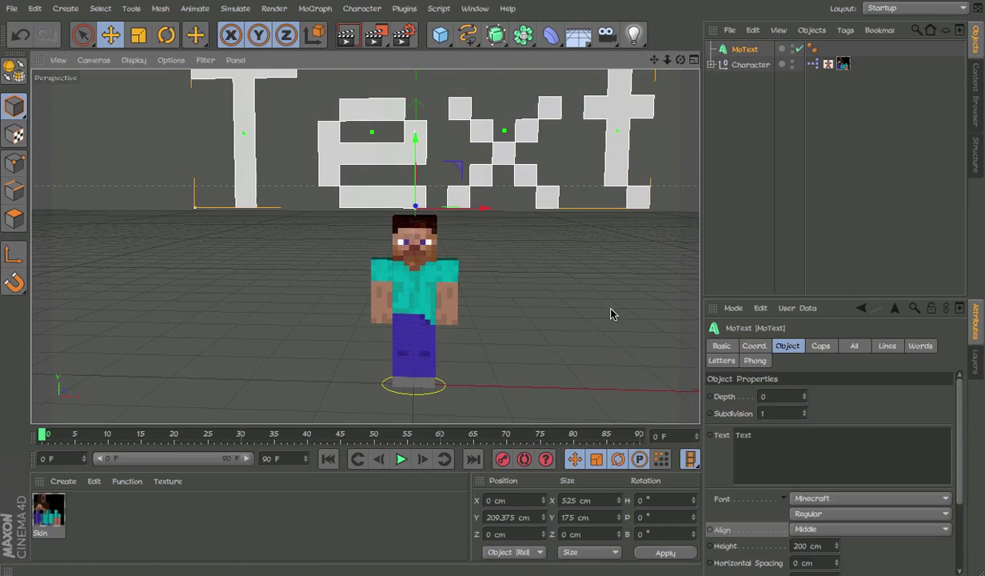
key(t)
drag(610, 240, 539, 240)
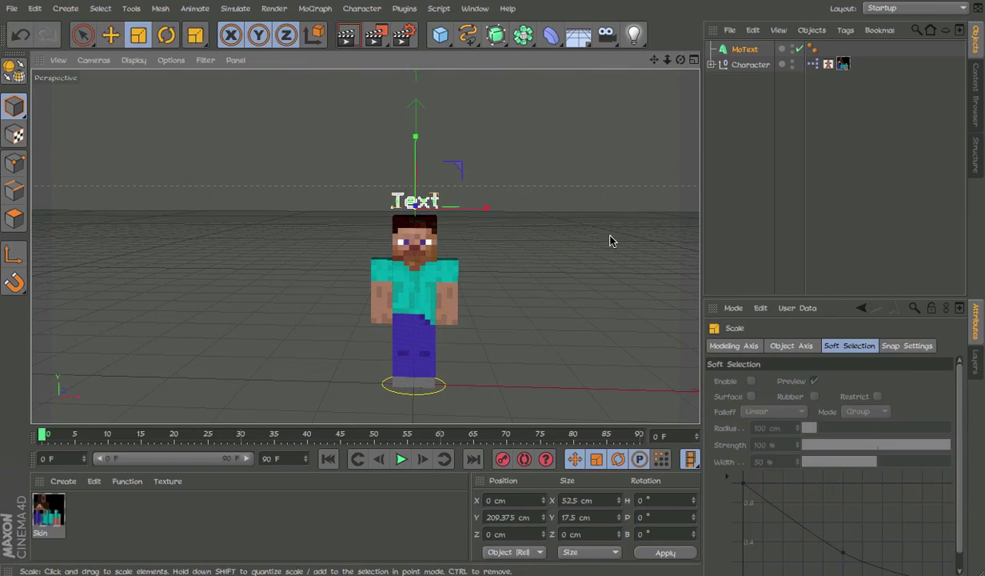
scroll(611, 241, up, 5)
click(759, 52)
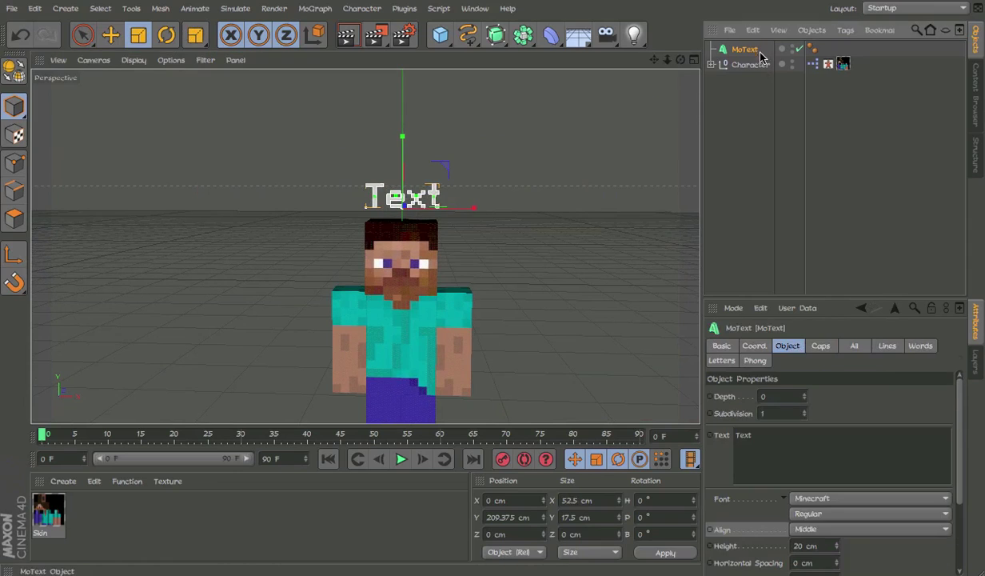
scroll(739, 525, down, 3)
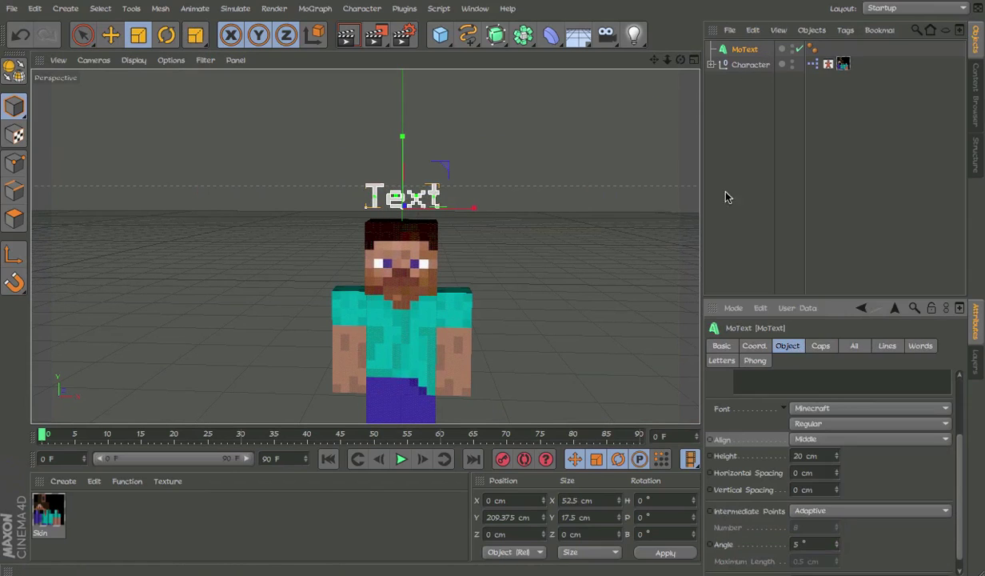
Add a MoText node with a Text input port to the Character's XPresso graph and connect the Character's Name output to it
double_click(812, 64)
drag(744, 49, 396, 276)
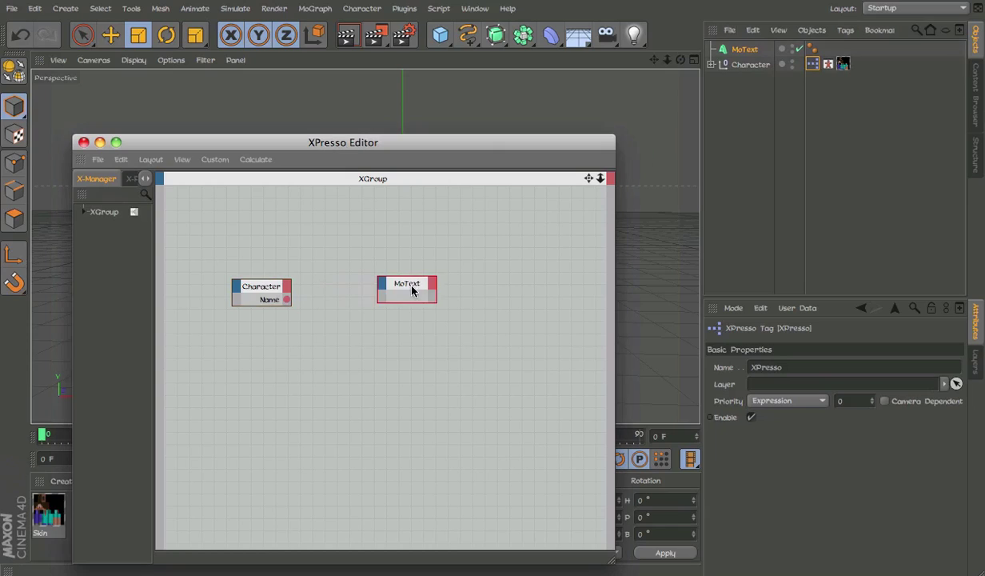
click(380, 281)
mouse_move(449, 497)
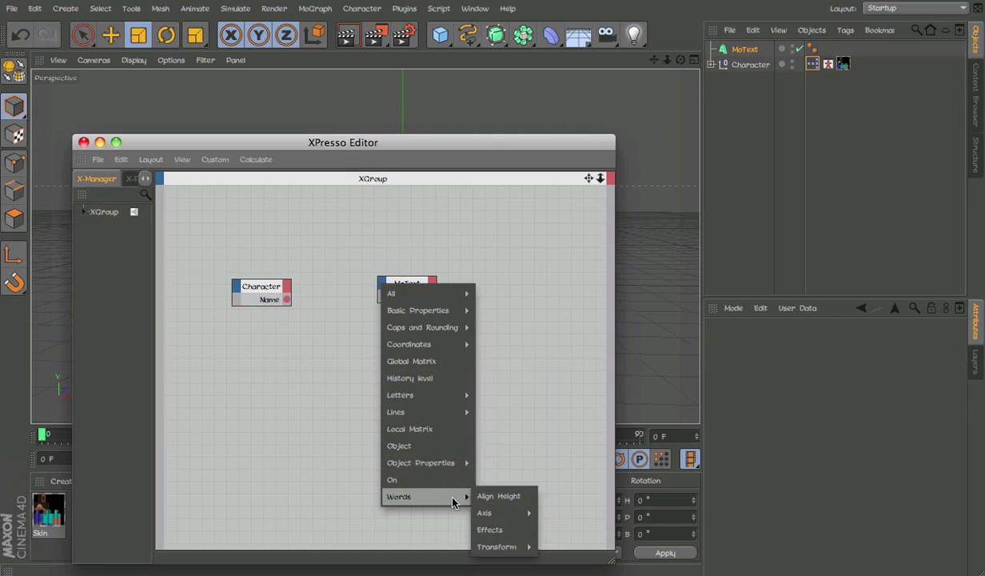
mouse_move(451, 463)
click(485, 551)
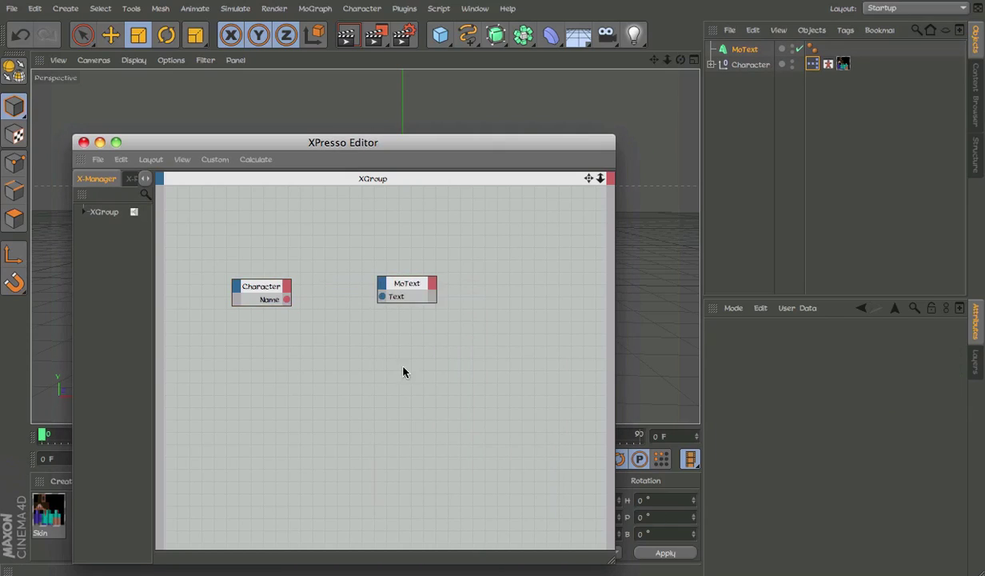
drag(378, 297, 290, 299)
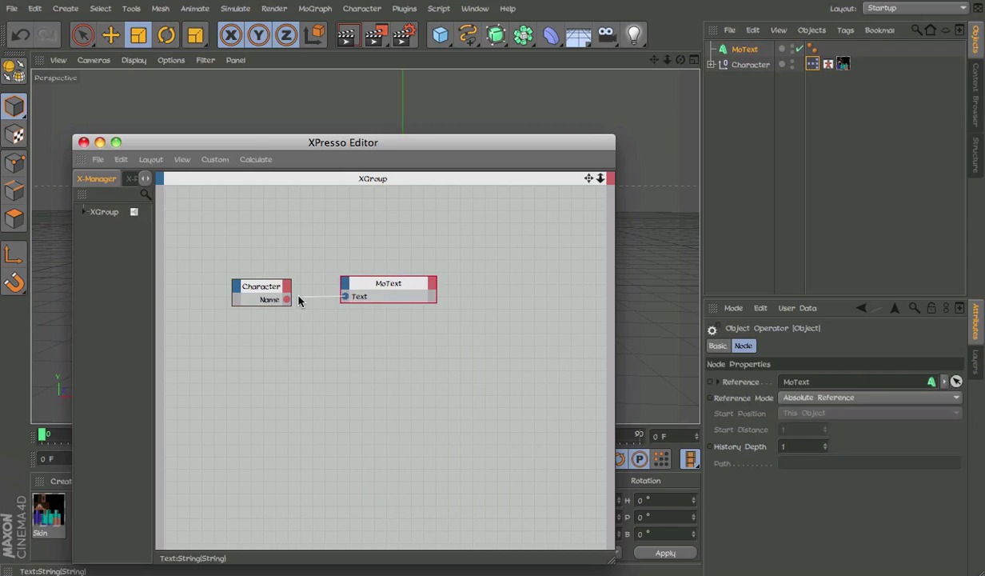
click(83, 142)
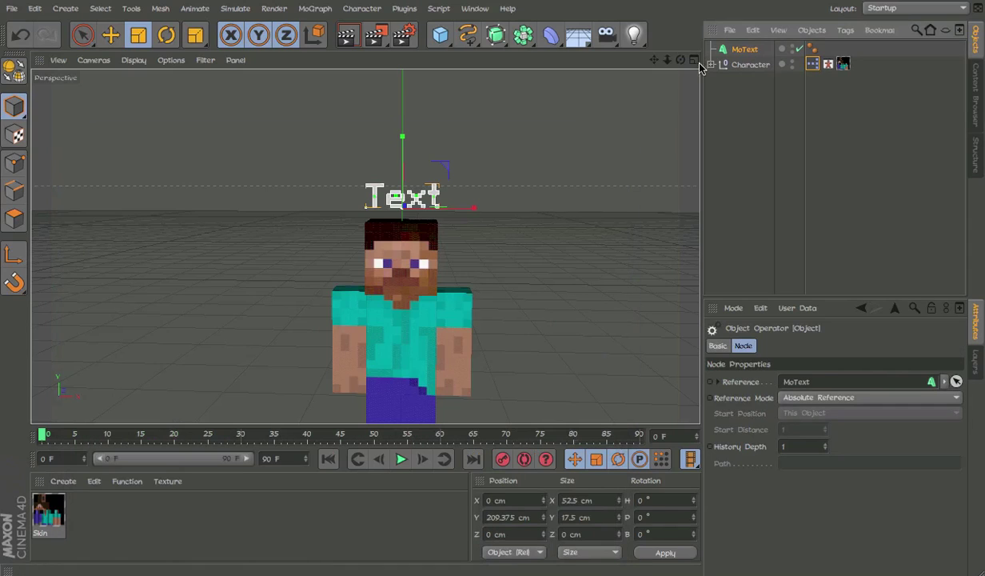
Enter the person's first name in the Character's Name user data field
click(745, 48)
click(750, 65)
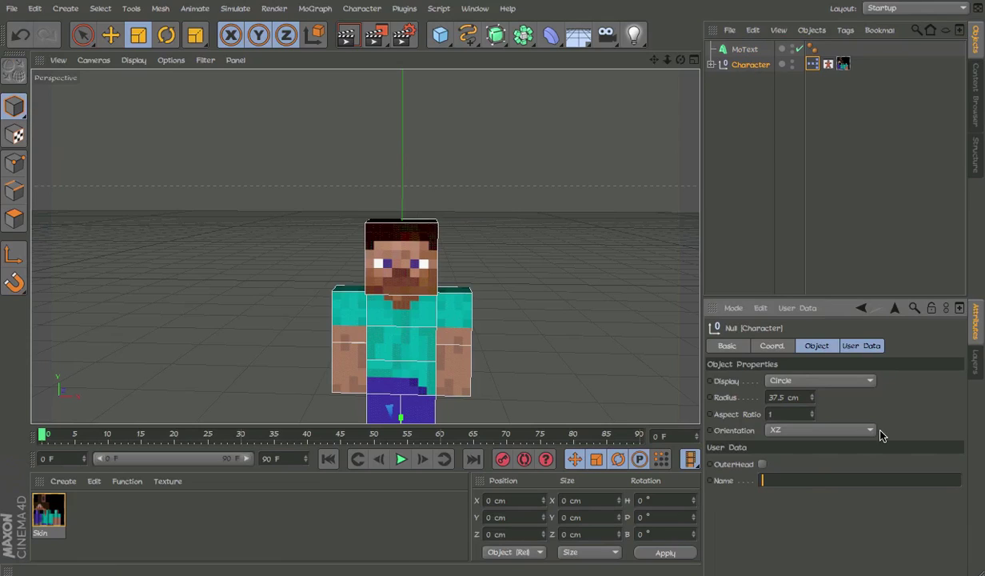
text(Anish)
key(Return)
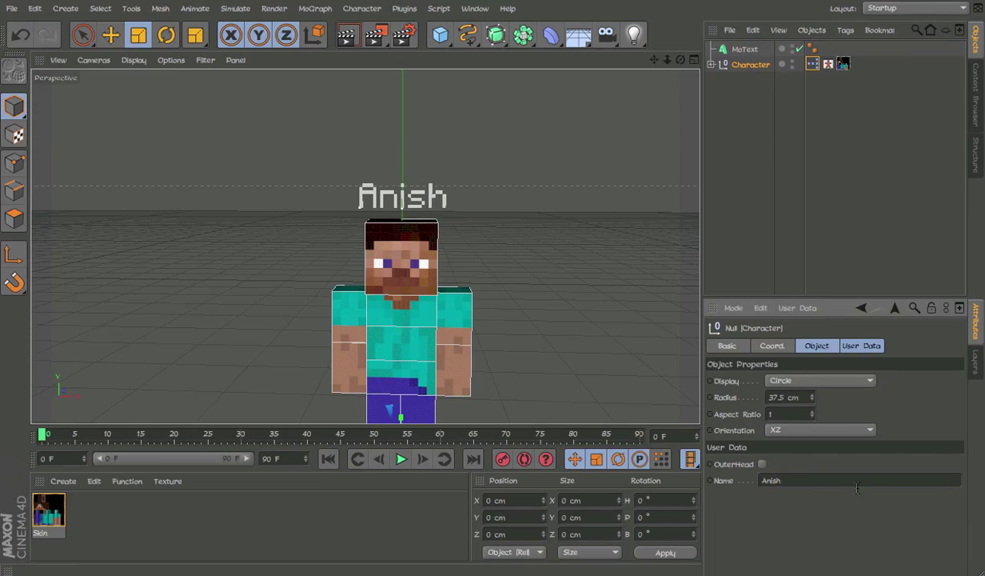
Try to overwrite the MoText's text directly in its object properties
click(744, 48)
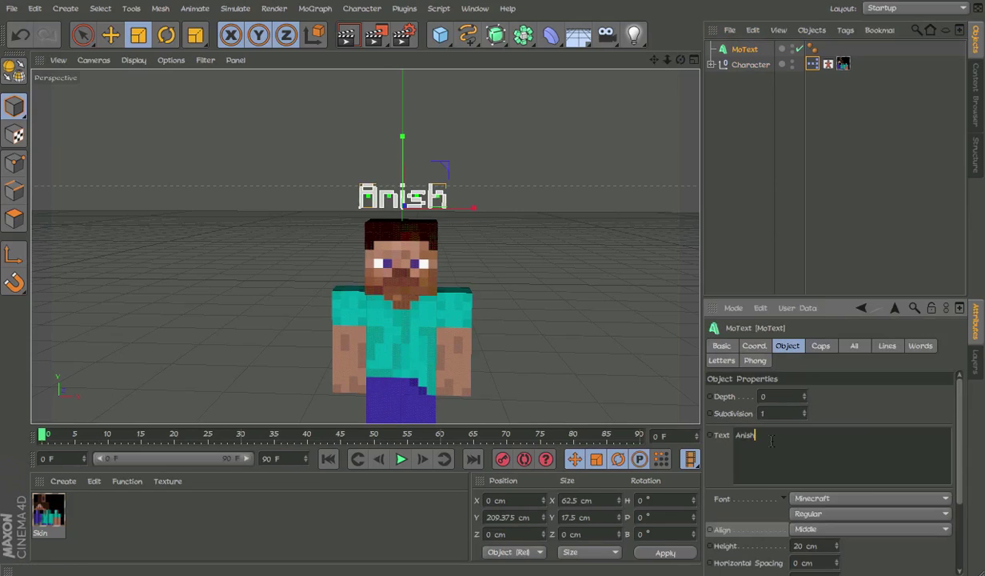
drag(772, 441, 706, 421)
text(sh)
key(Return)
drag(782, 441, 711, 415)
Examine the XPresso link between the Character's Name output and the MoText's Text input
double_click(828, 64)
click(262, 285)
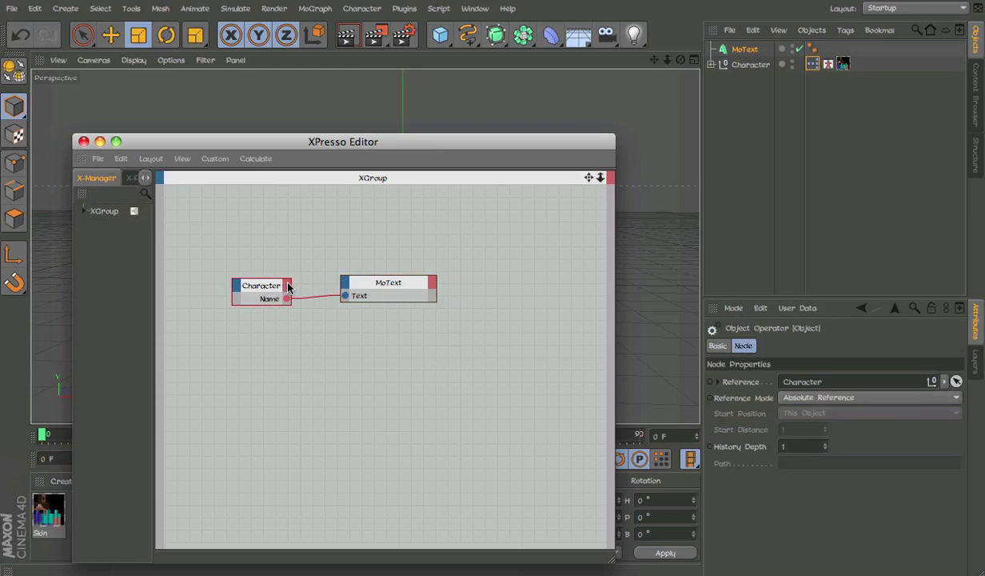
click(287, 283)
click(269, 284)
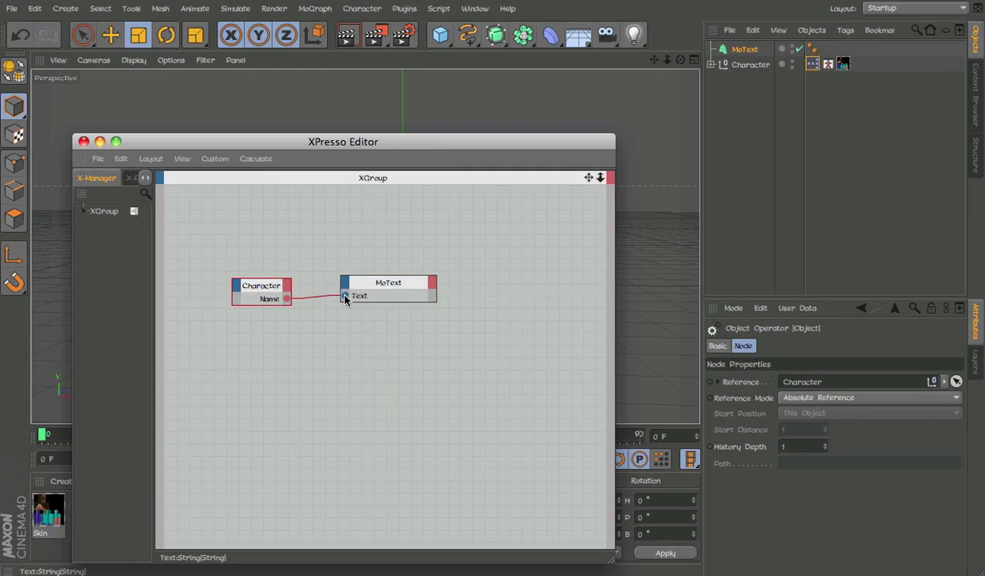
drag(422, 293, 391, 292)
click(252, 288)
drag(252, 288, 242, 268)
click(84, 141)
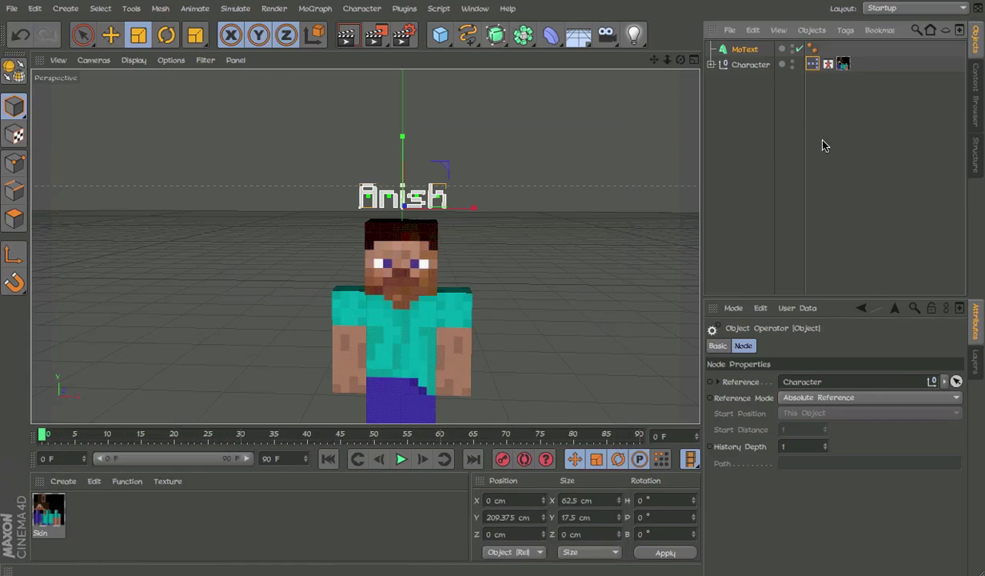
Review the Character's Name user data field and inspect the name tag above the head from a slightly different angle
click(744, 67)
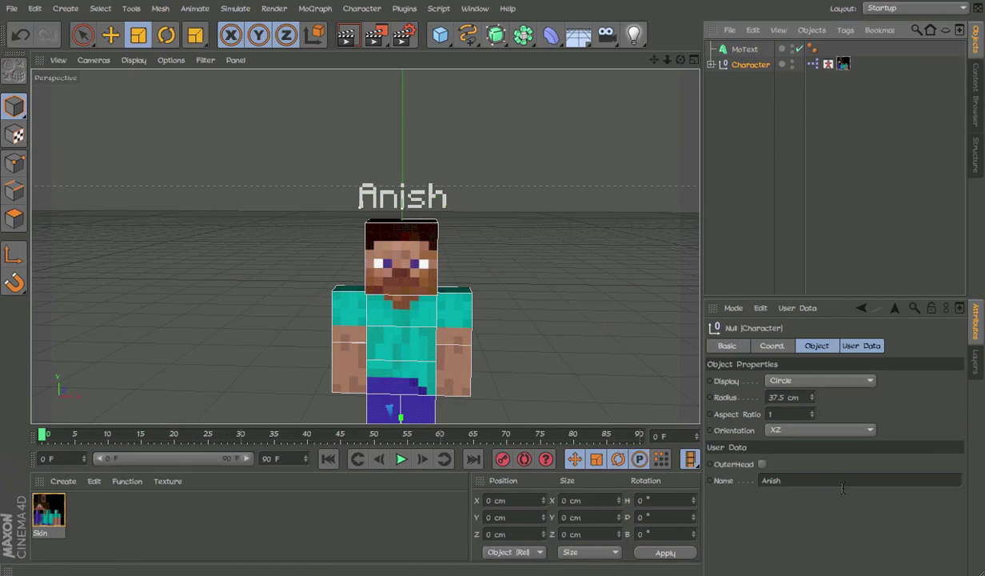
double_click(824, 483)
click(736, 246)
alt+drag(482, 272, 465, 285)
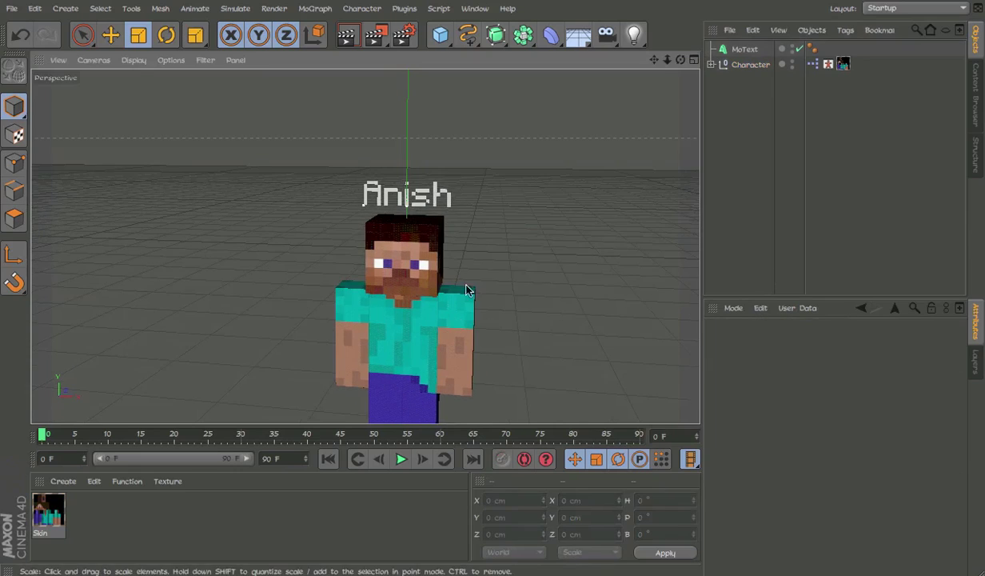
click(740, 65)
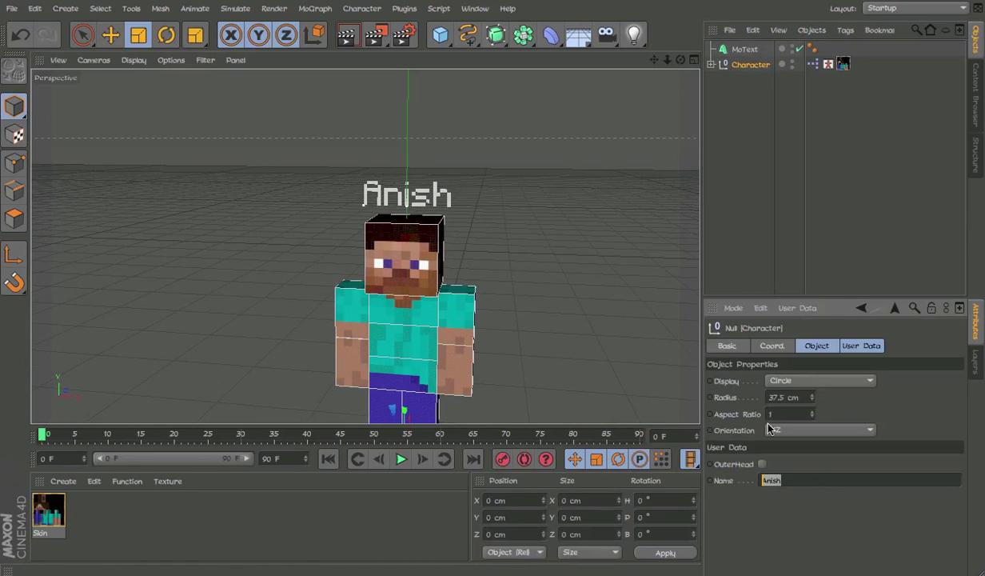
click(815, 209)
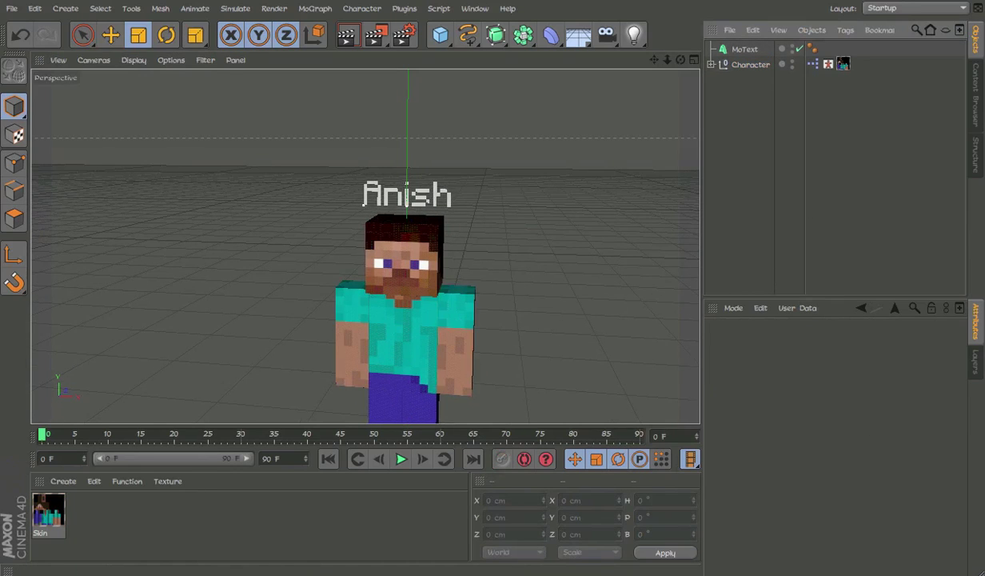